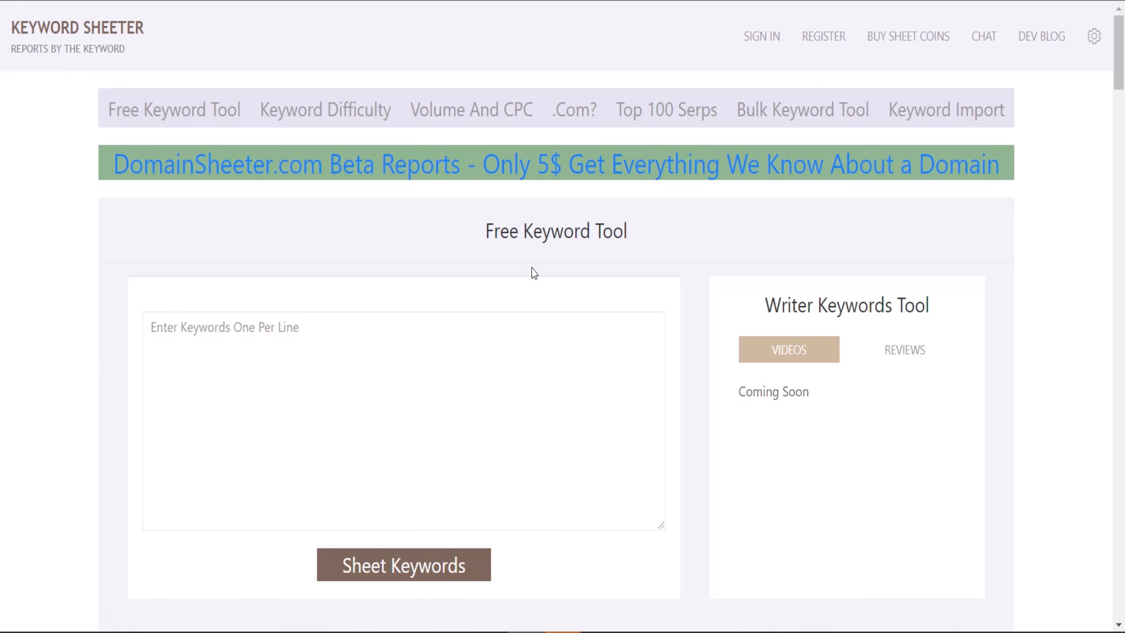
Enter lawyer and attorney on separate lines as seed keywords in the Free Keyword Tool and generate keyword ideas.
{"action": "left_click_drag", "start_coordinate": [487, 233], "coordinate": [641, 231]}
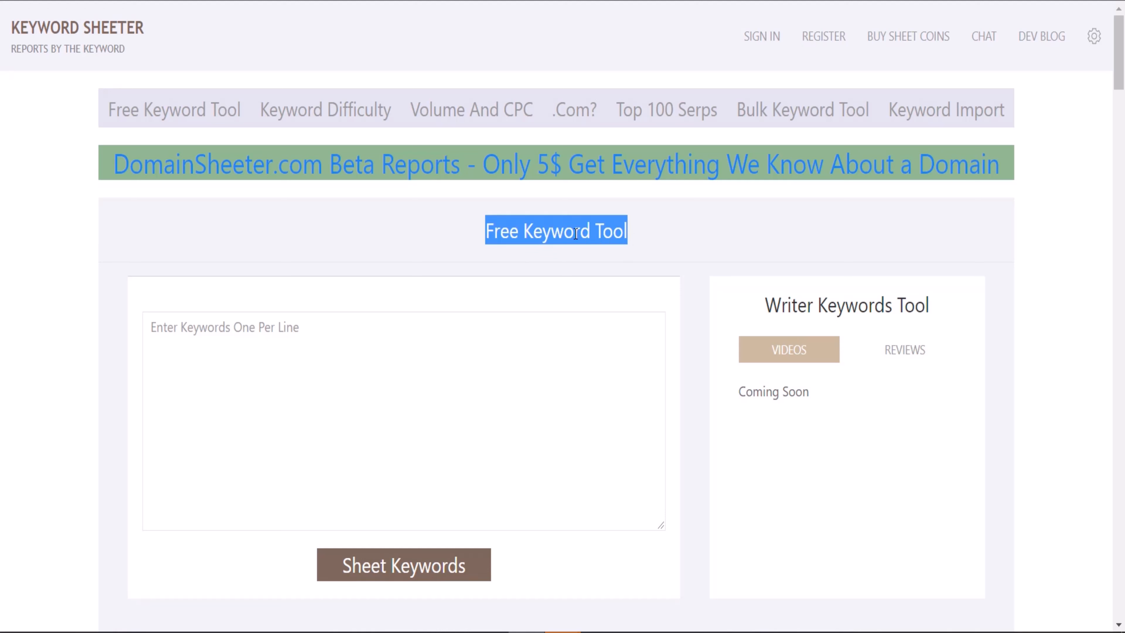
{"action": "left_click", "coordinate": [427, 378]}
{"action": "type", "text": "lawyer"}
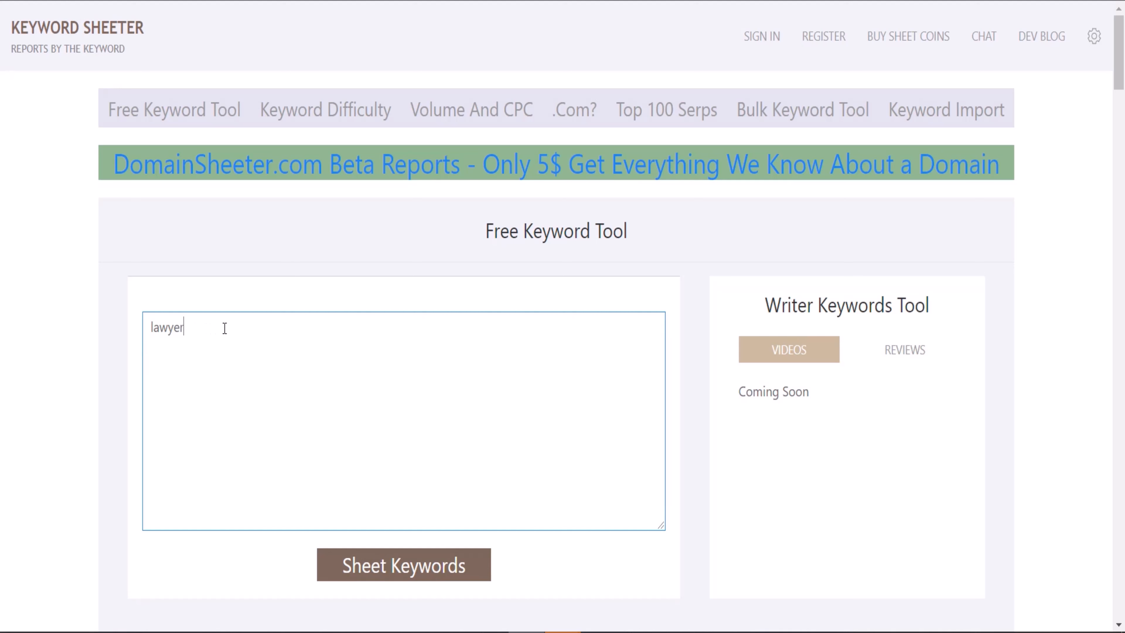
{"action": "type", "text": "ttorney"}
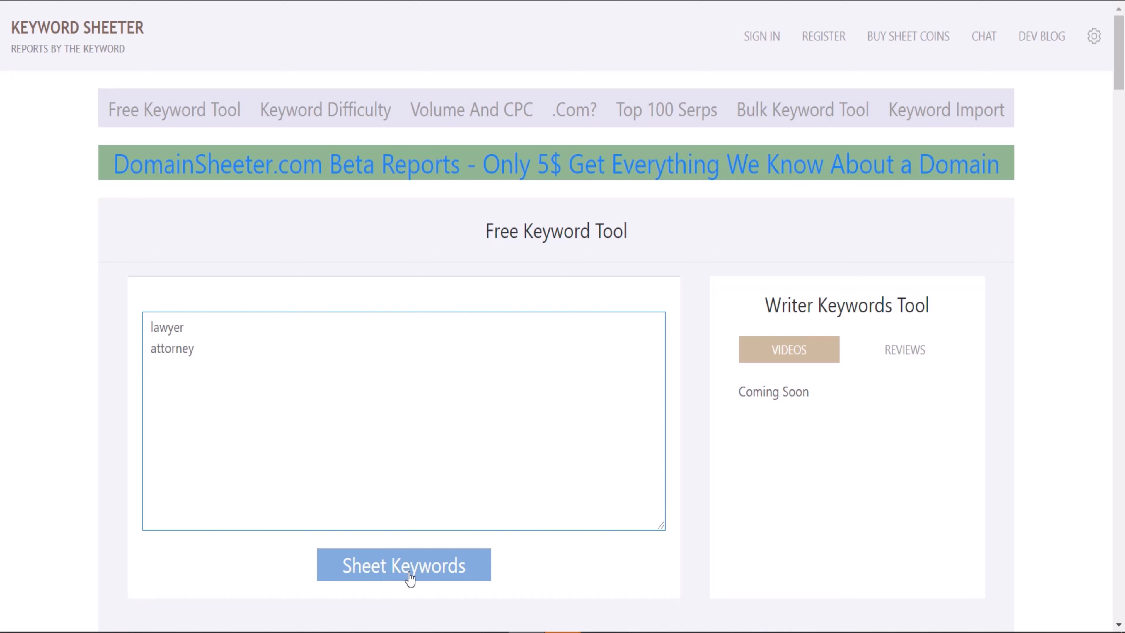
{"action": "left_click", "coordinate": [424, 572]}
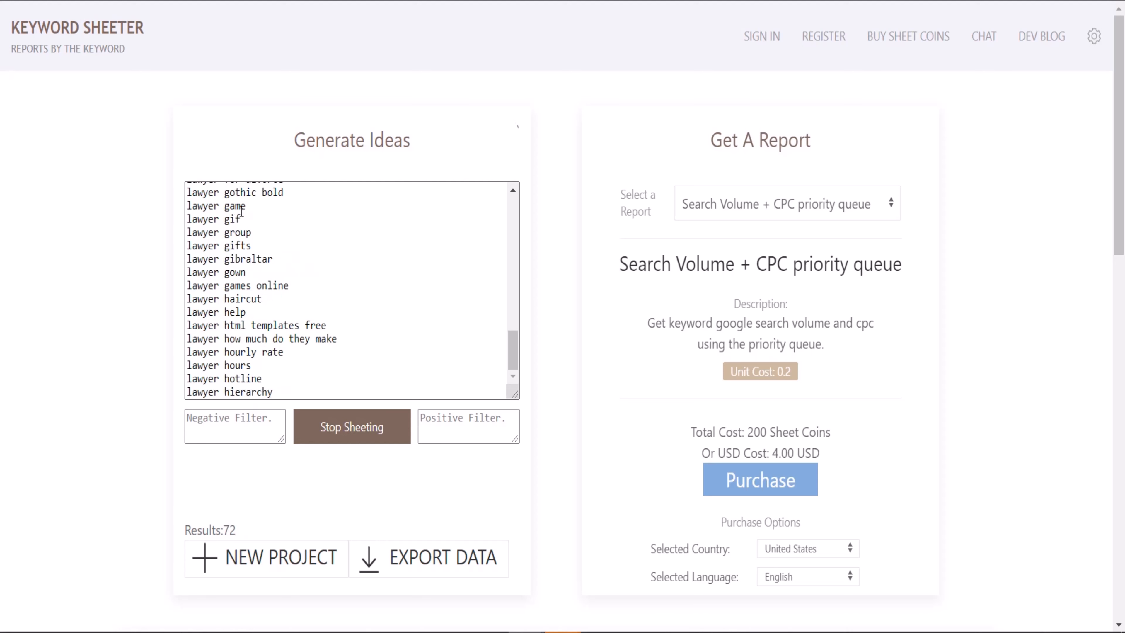
Copy the entire list of generated keyword ideas.
{"action": "left_click_drag", "start_coordinate": [241, 530], "coordinate": [184, 530]}
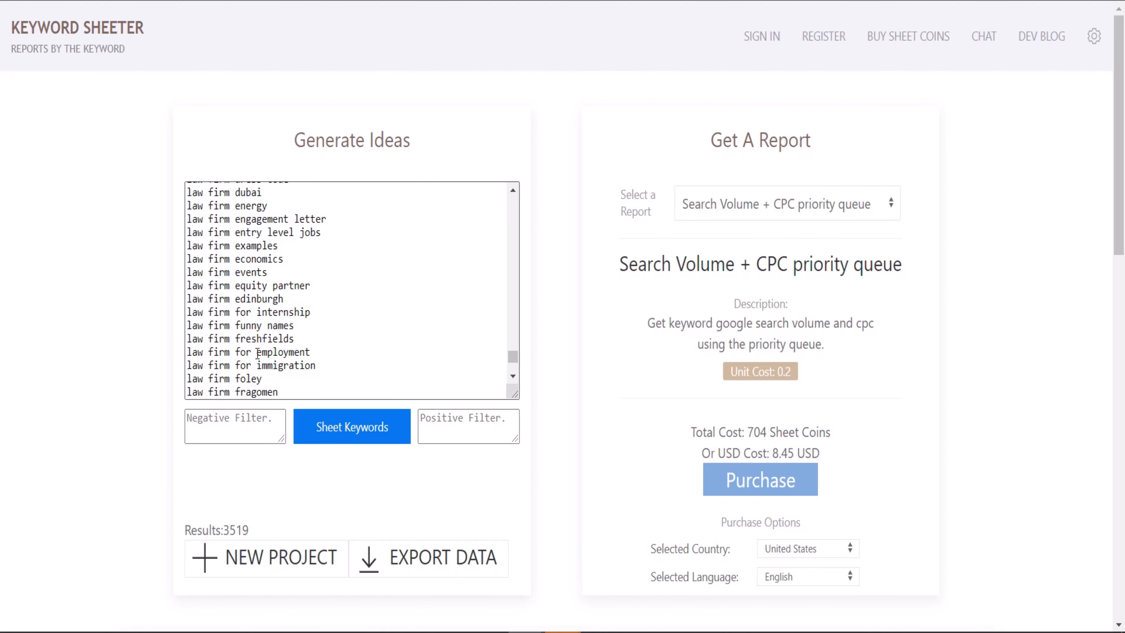
{"action": "left_click_drag", "start_coordinate": [514, 360], "coordinate": [514, 378]}
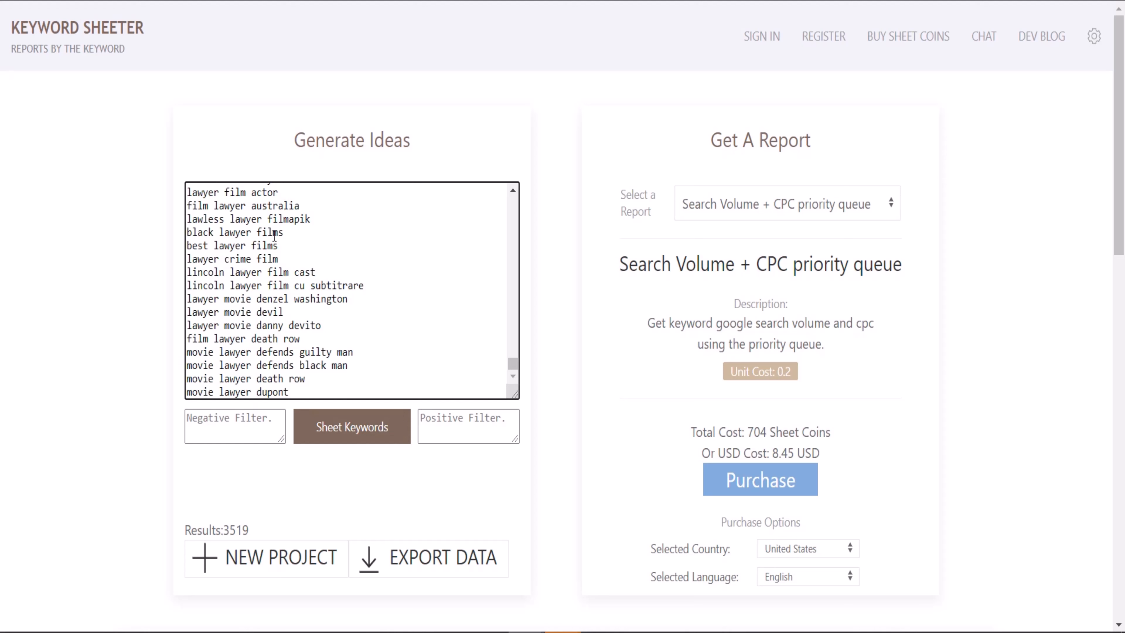
{"action": "key", "text": "ctrl+a"}
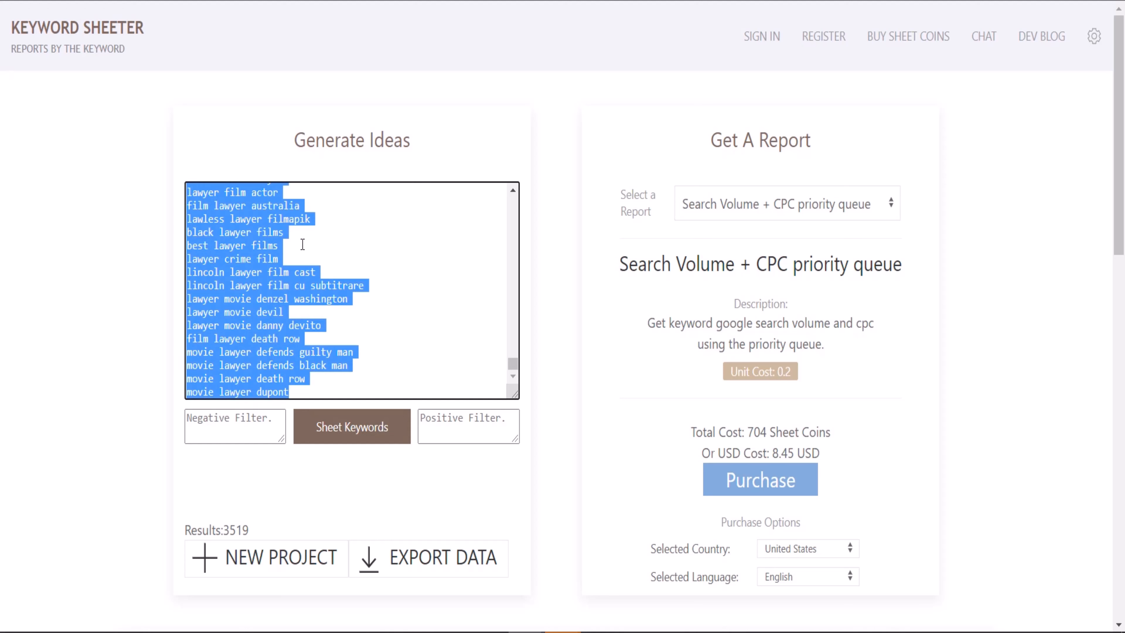
{"action": "right_click", "coordinate": [273, 245]}
{"action": "left_click", "coordinate": [311, 266]}
Switch to the blank Excel workbook and paste the keyword list into column A starting at cell A1.
{"action": "mouse_move", "coordinate": [460, 557]}
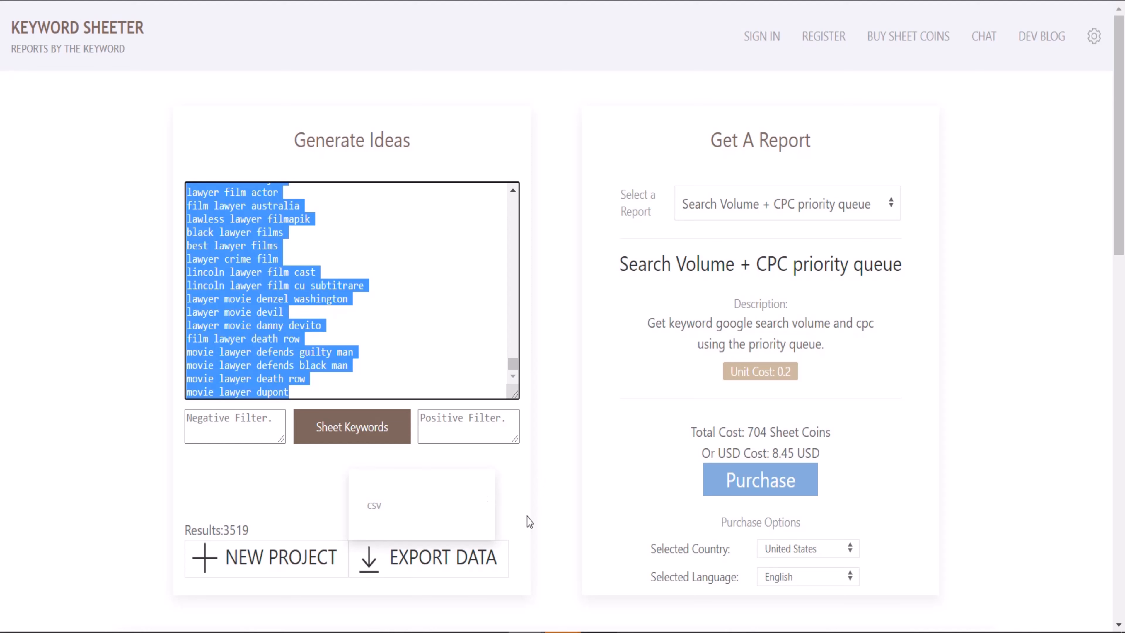
{"action": "left_click", "coordinate": [417, 631]}
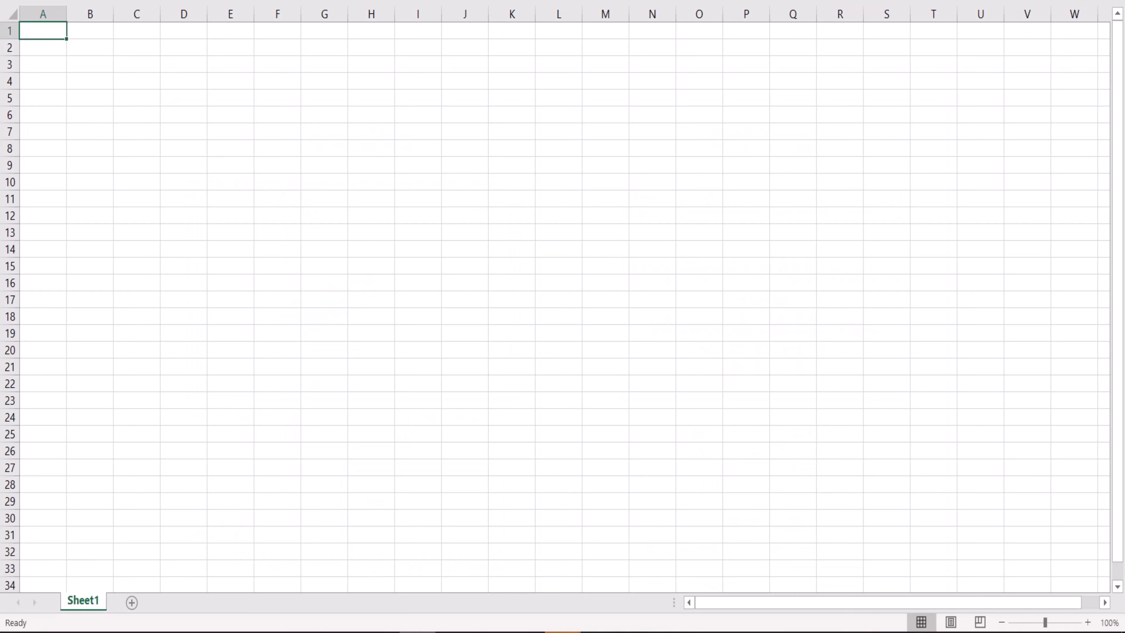
{"action": "right_click", "coordinate": [61, 33]}
{"action": "left_click", "coordinate": [97, 123]}
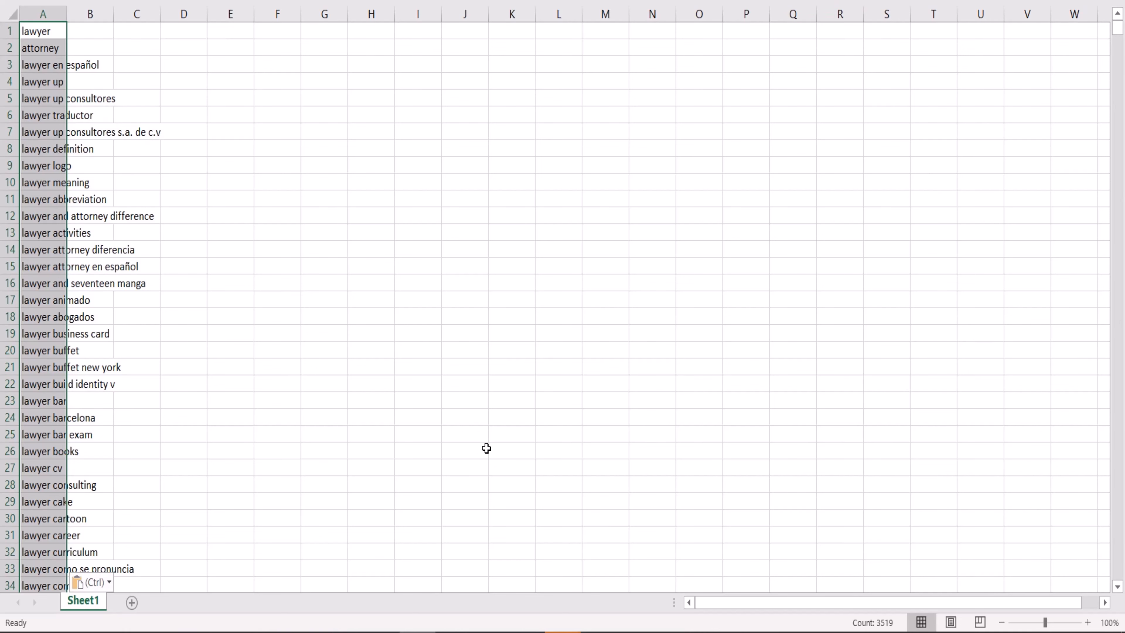
{"action": "left_click", "coordinate": [58, 82]}
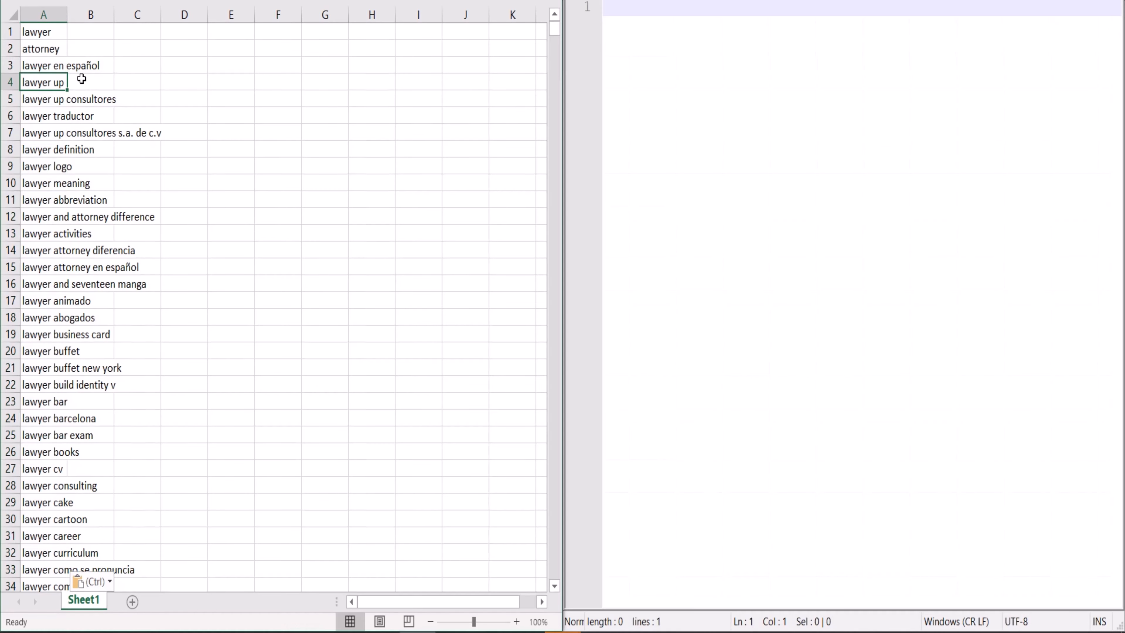
Copy the word español from the keyword in A3 into the blank text document as the first line.
{"action": "scroll", "coordinate": [63, 83], "scroll_direction": "down", "scroll_amount": 6}
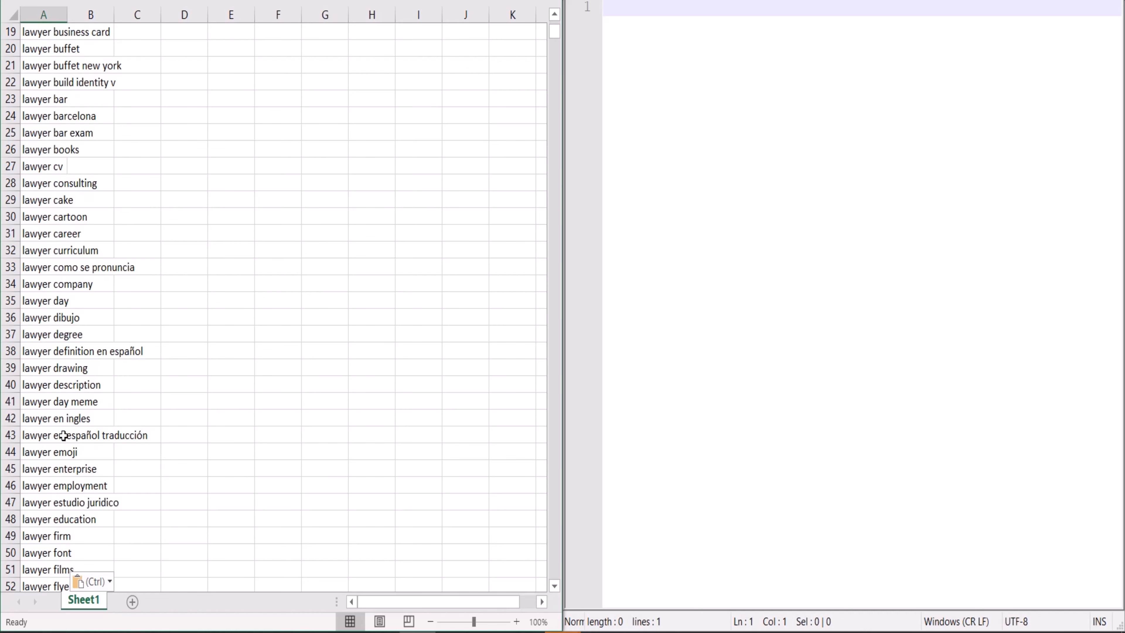
{"action": "scroll", "coordinate": [47, 212], "scroll_direction": "up", "scroll_amount": 6}
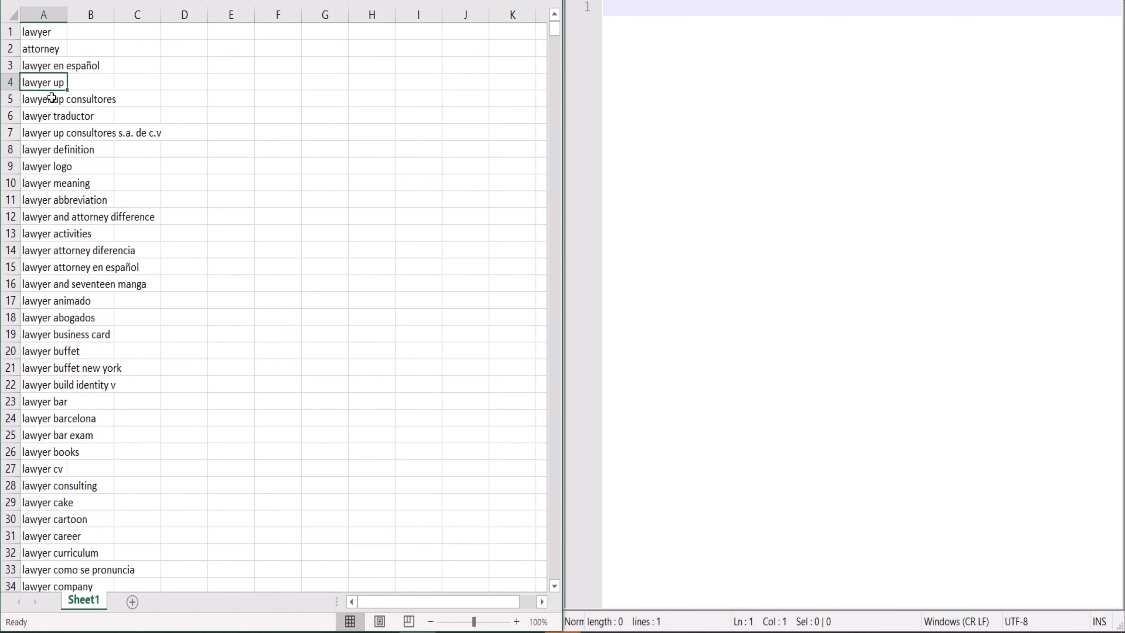
{"action": "left_click", "coordinate": [41, 50]}
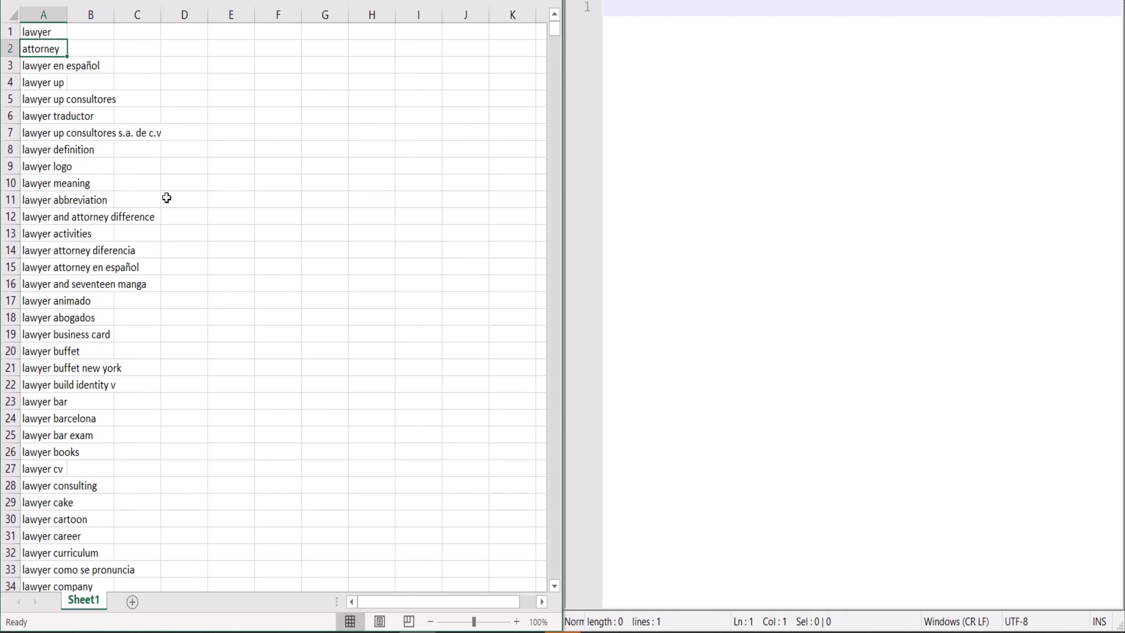
{"action": "left_click", "coordinate": [655, 89]}
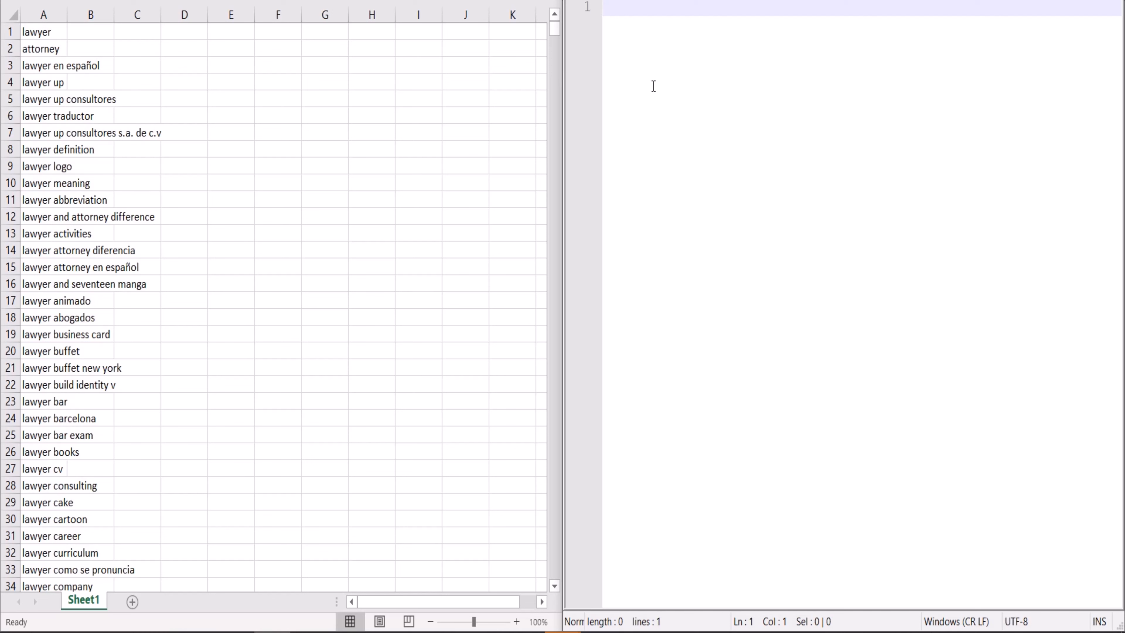
{"action": "left_click", "coordinate": [45, 54]}
{"action": "left_click", "coordinate": [61, 65]}
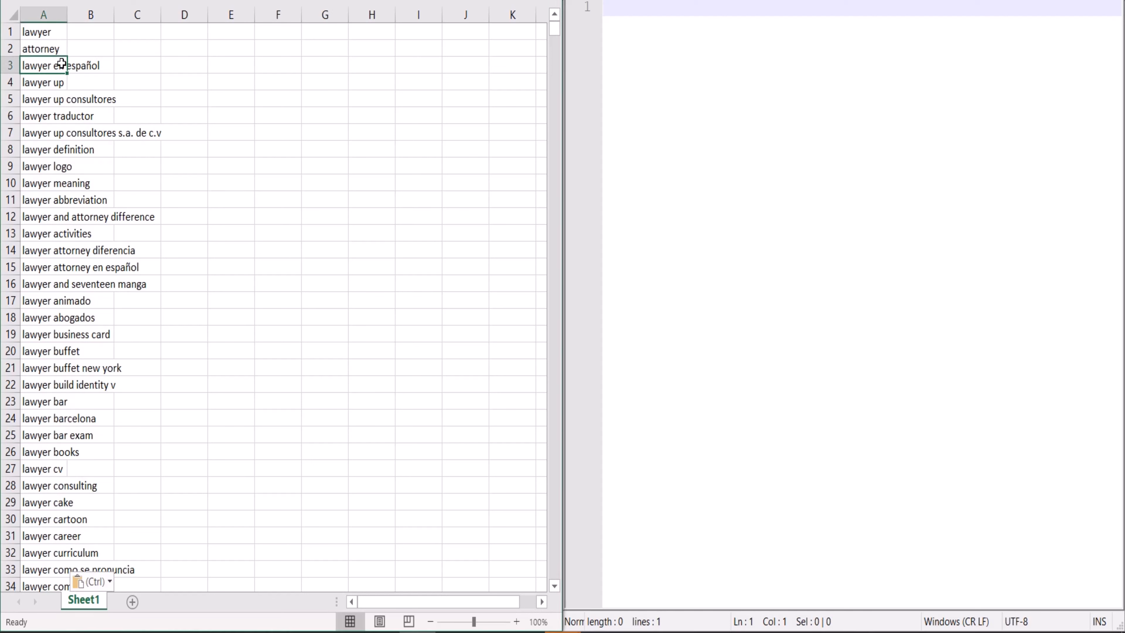
{"action": "left_click", "coordinate": [133, 1]}
{"action": "left_click", "coordinate": [701, 123]}
{"action": "key", "text": "ctrl+v"}
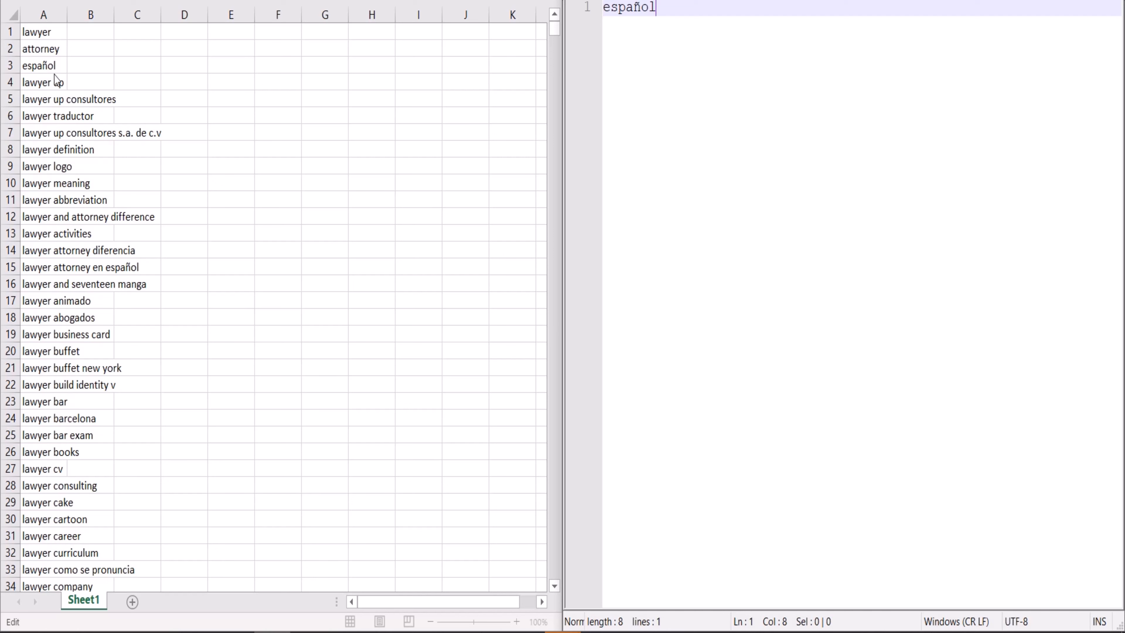
Copy the word traductor from the keyword in A6 onto the second line of the text document.
{"action": "left_click", "coordinate": [53, 132]}
{"action": "left_click", "coordinate": [55, 118]}
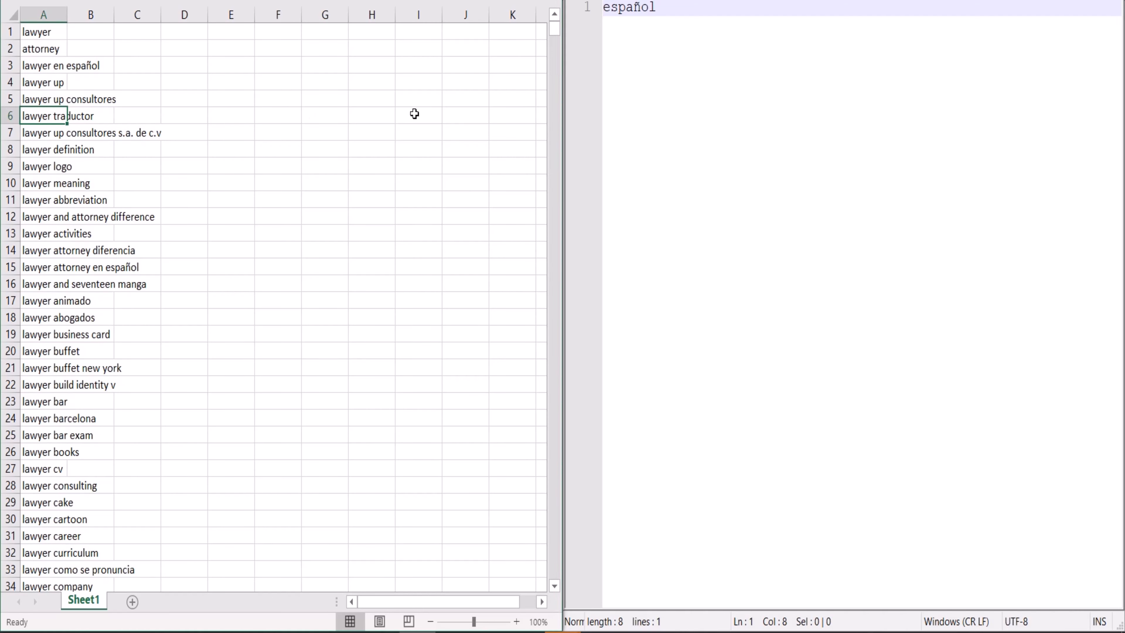
{"action": "left_click", "coordinate": [814, 94]}
{"action": "key", "text": "Return"}
{"action": "key", "text": "ctrl+v"}
{"action": "key", "text": "Return"}
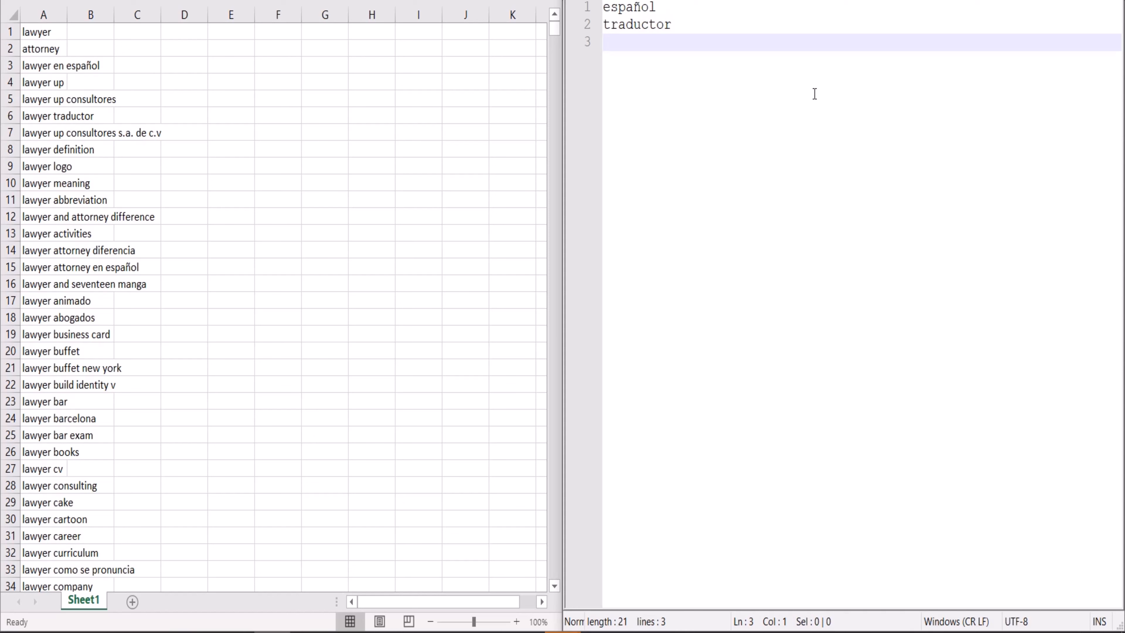
Add definition, logo and meaning to the word list, one per line.
{"action": "type", "text": "definition"}
{"action": "key", "text": "Return"}
{"action": "type", "text": "lo"}
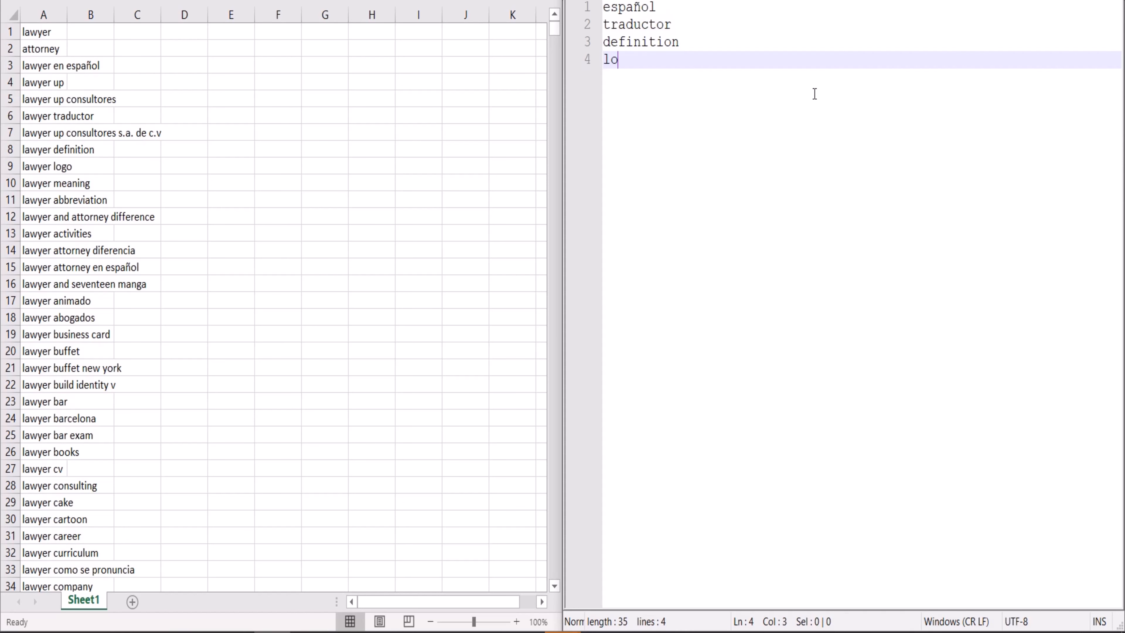
{"action": "type", "text": "go"}
{"action": "key", "text": "Return"}
{"action": "type", "text": "meaning"}
{"action": "key", "text": "Return"}
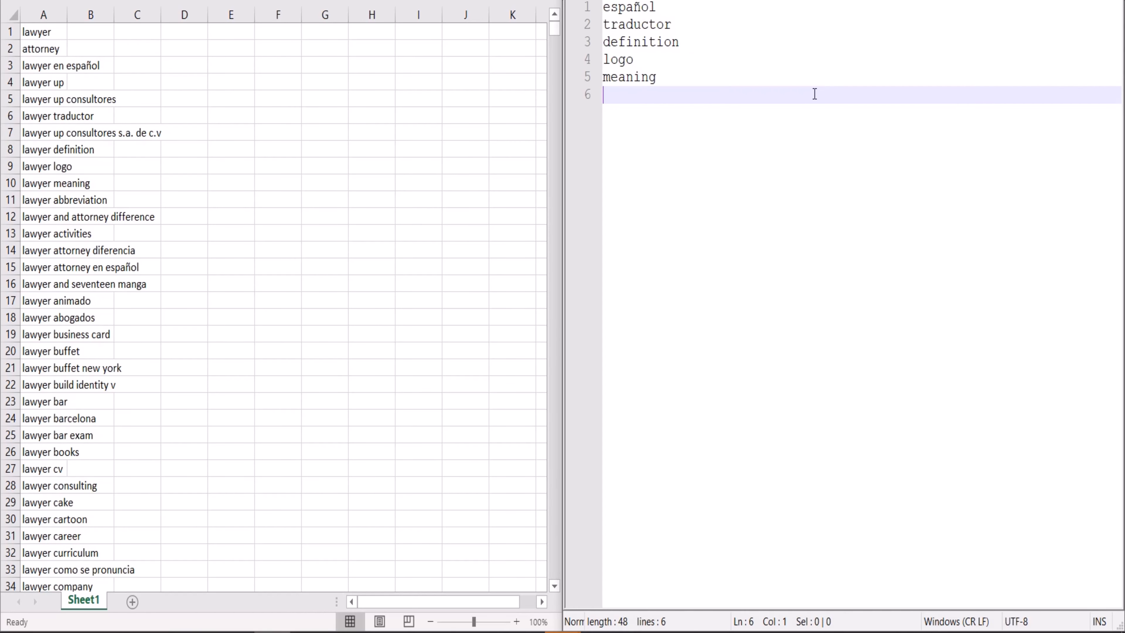
Add abbreviation and more irrelevant words from the keywords, such as activities, animado, cartoon, career, employment, jobs, movies and film, one per line.
{"action": "type", "text": "abbreviation"}
{"action": "key", "text": "BackSpace"}
{"action": "key", "text": "BackSpace"}
{"action": "key", "text": "BackSpace"}
{"action": "key", "text": "BackSpace"}
{"action": "key", "text": "BackSpace"}
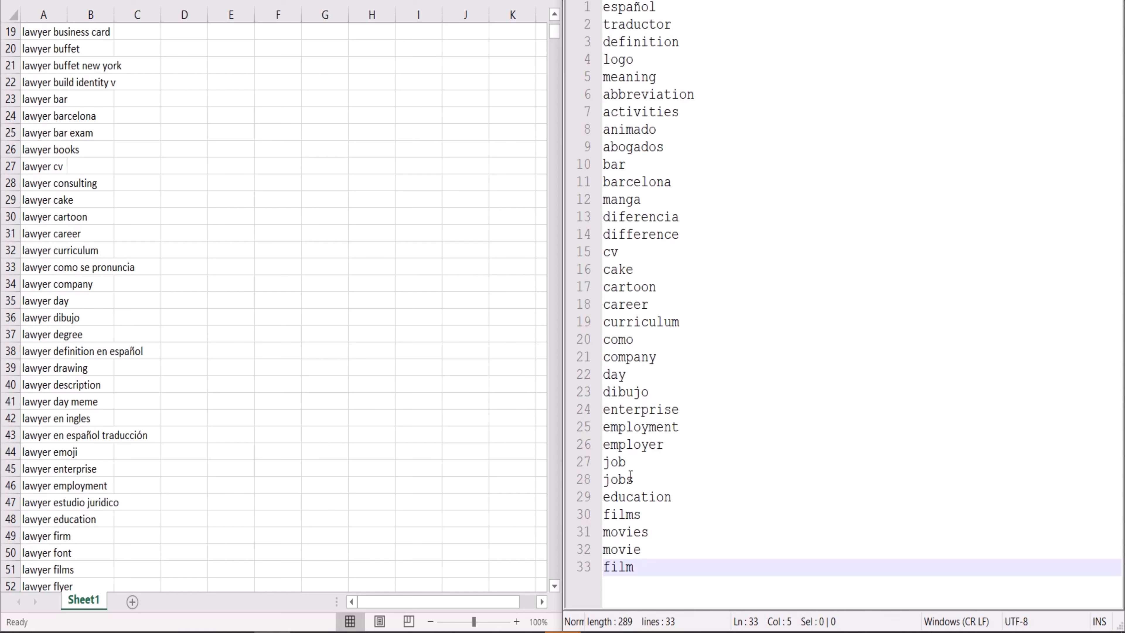
Review the singular and plural variants job, jobs, films, movies, movie and film in the word list.
{"action": "double_click", "coordinate": [618, 461]}
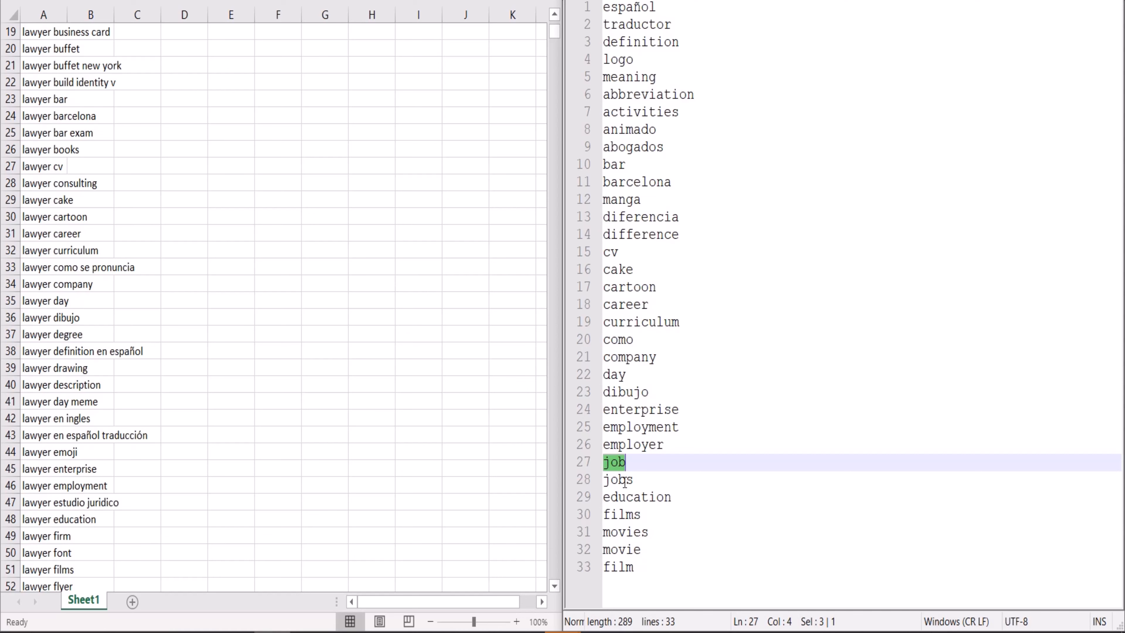
{"action": "double_click", "coordinate": [614, 480]}
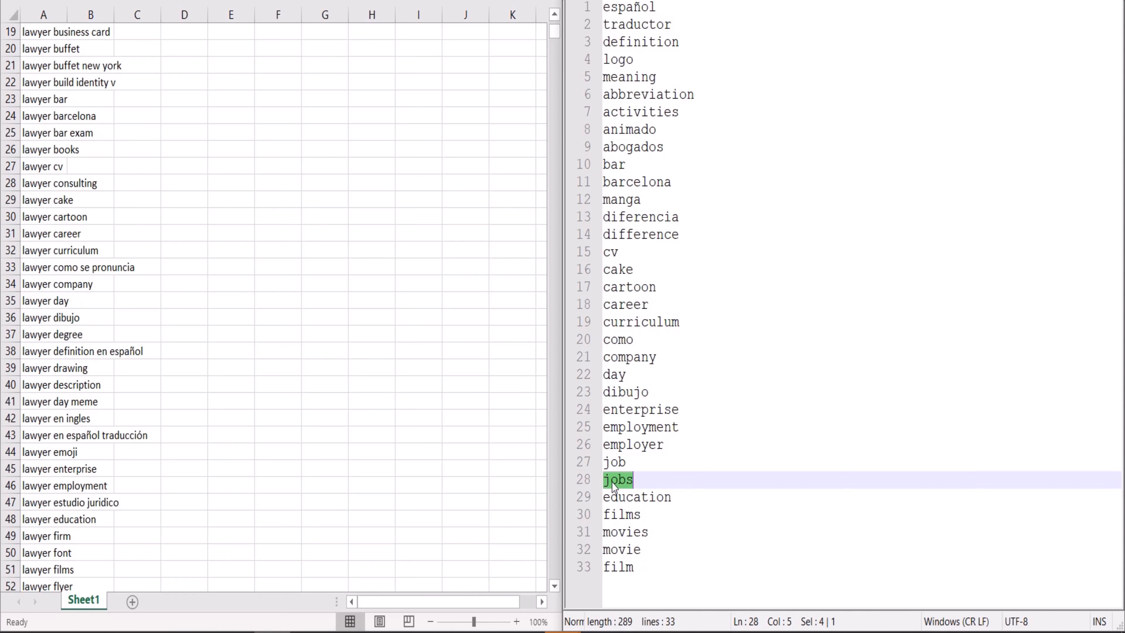
{"action": "left_click", "coordinate": [635, 482]}
{"action": "left_click", "coordinate": [628, 461]}
{"action": "left_click", "coordinate": [634, 480]}
{"action": "double_click", "coordinate": [626, 569]}
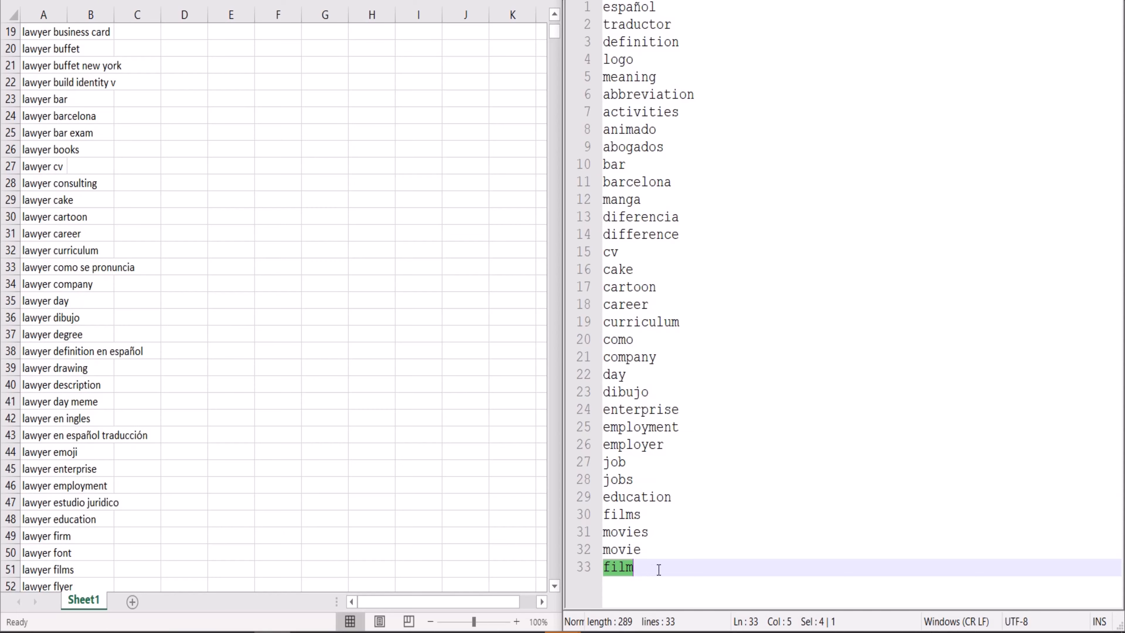
{"action": "left_click", "coordinate": [624, 517]}
{"action": "left_click", "coordinate": [632, 532]}
{"action": "double_click", "coordinate": [632, 532]}
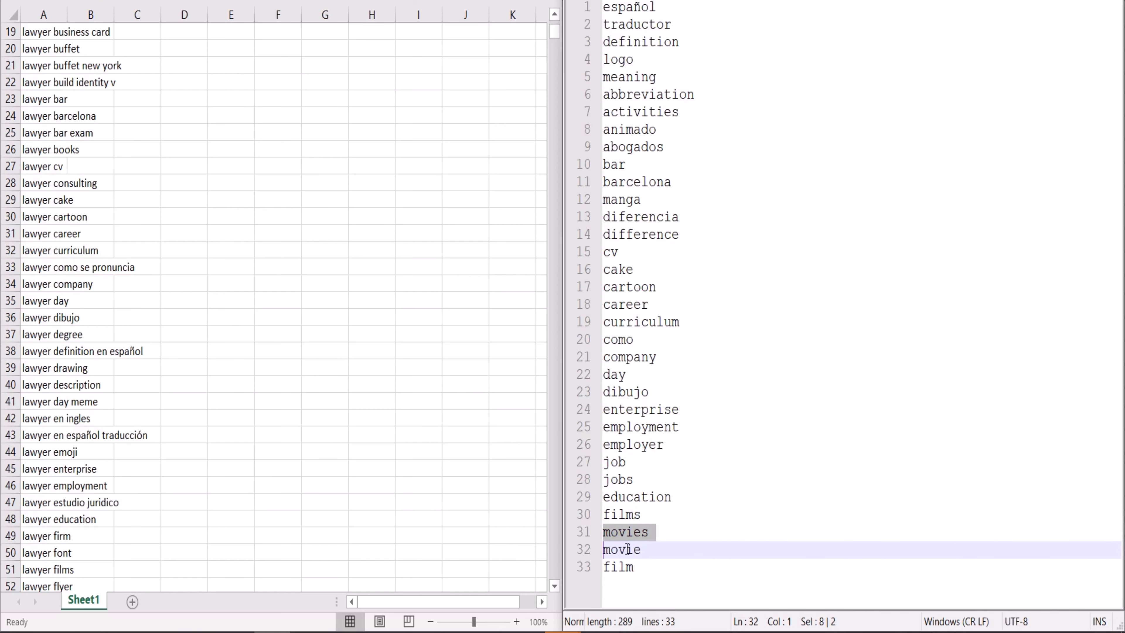
Extend the word list with font, flyer, game, gif, pictures, pix, picture and video, one per line.
{"action": "left_click", "coordinate": [678, 549]}
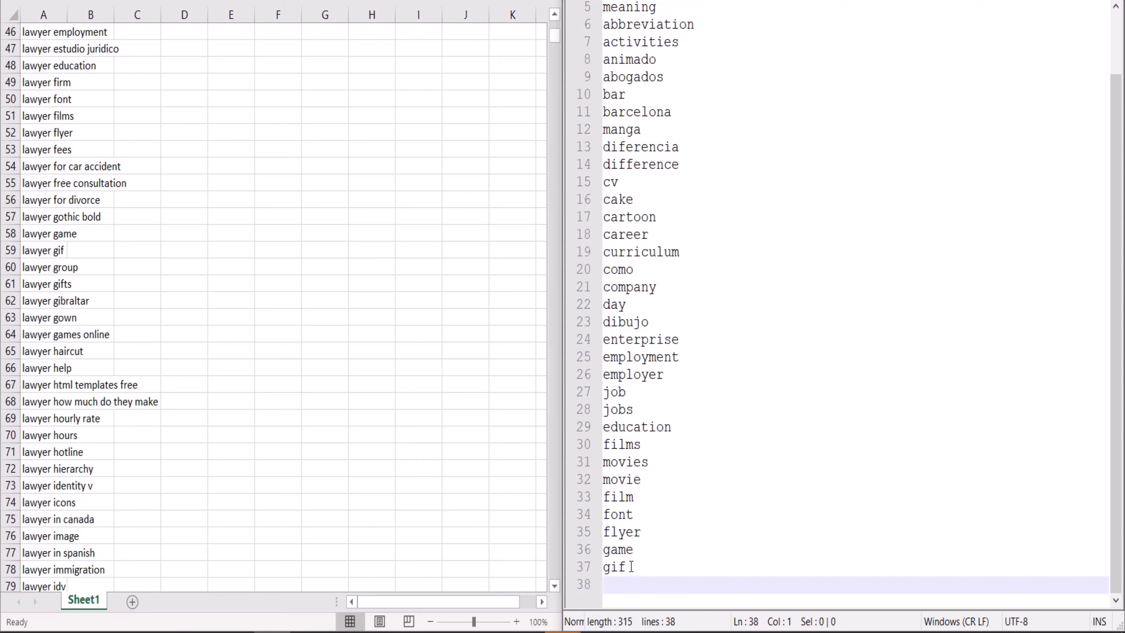
{"action": "left_click", "coordinate": [618, 569]}
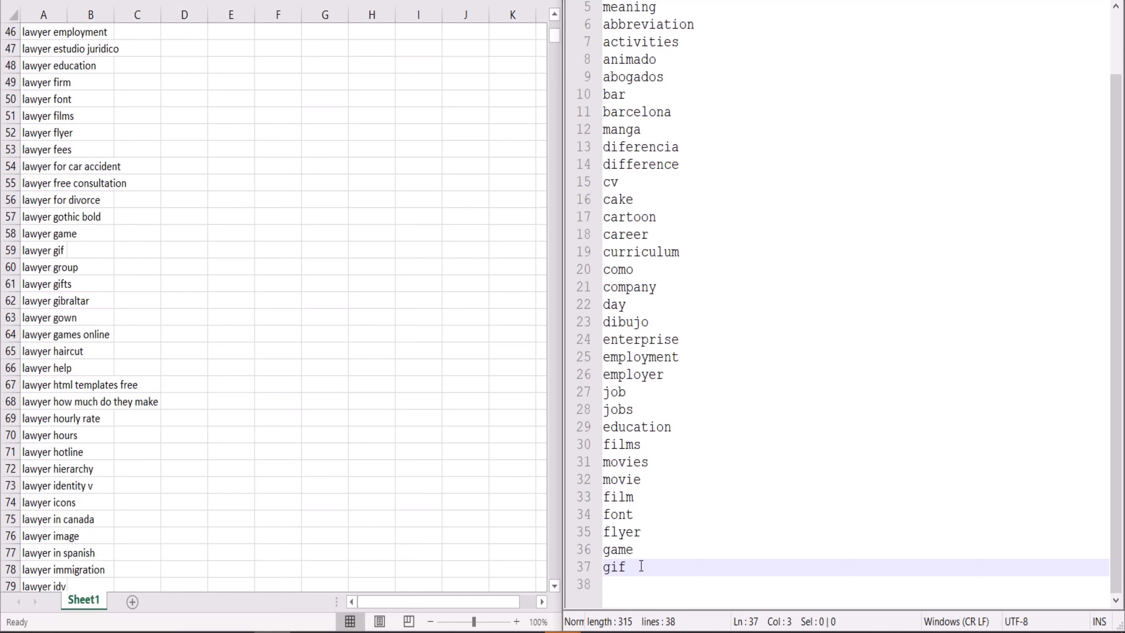
{"action": "key", "text": "Return"}
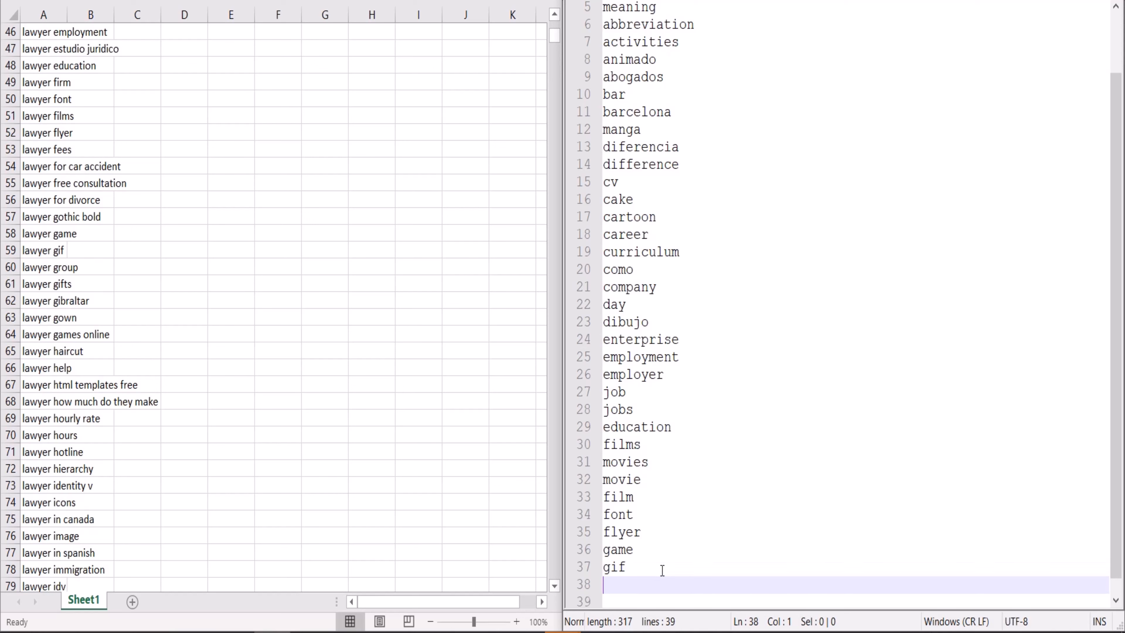
{"action": "type", "text": "pictures"}
{"action": "key", "text": "Return"}
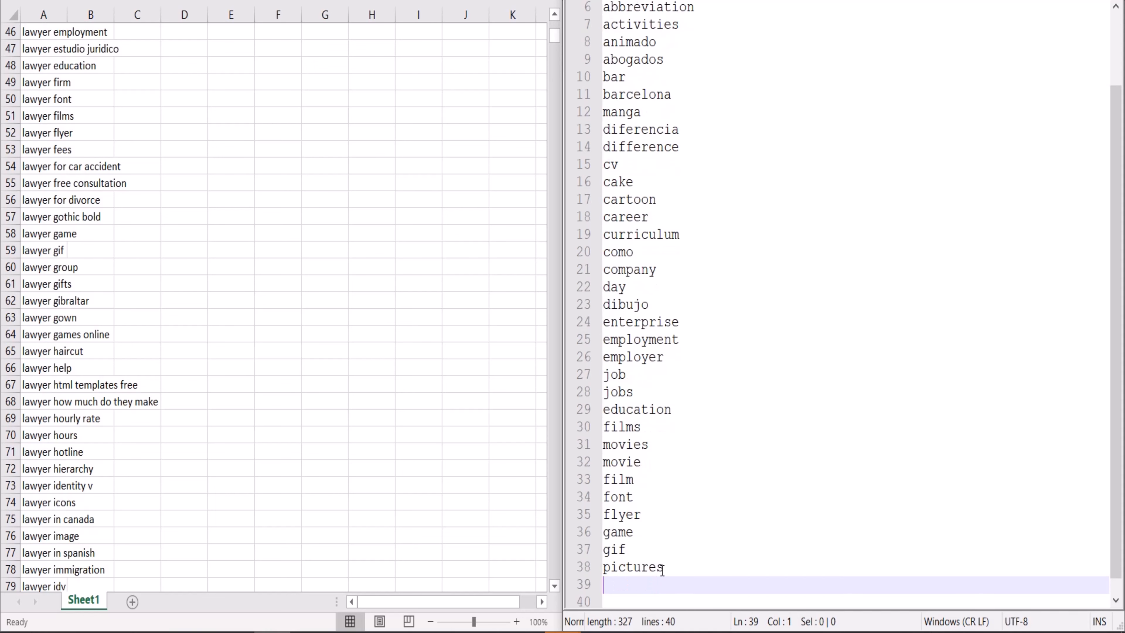
{"action": "type", "text": "pix"}
{"action": "key", "text": "Return"}
{"action": "type", "text": "picture"}
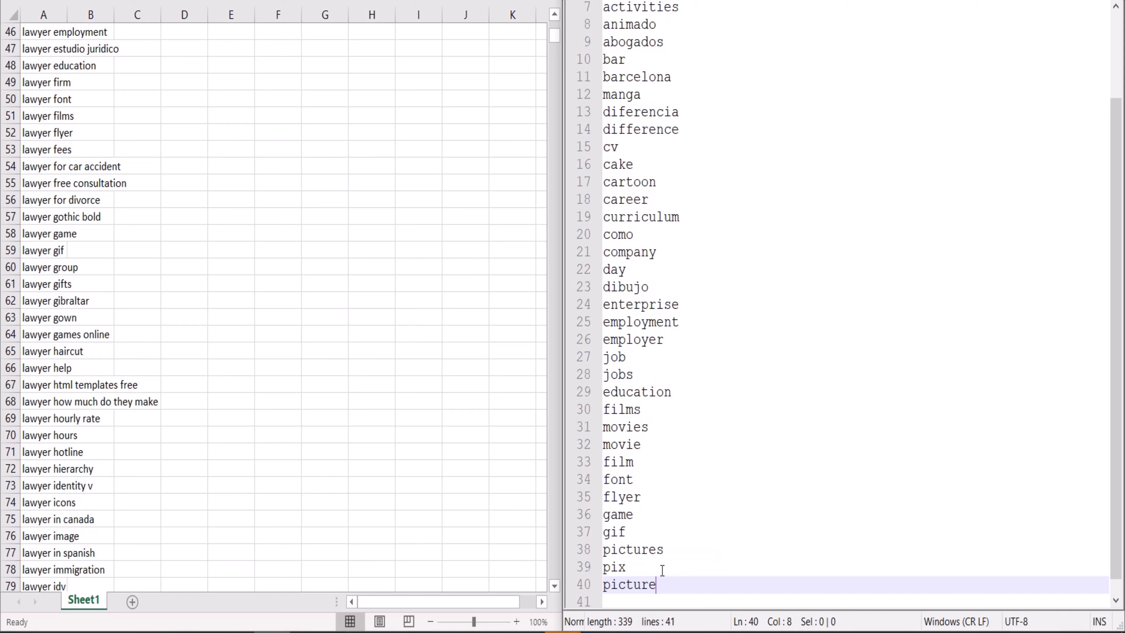
{"action": "key", "text": "Return"}
{"action": "type", "text": "video"}
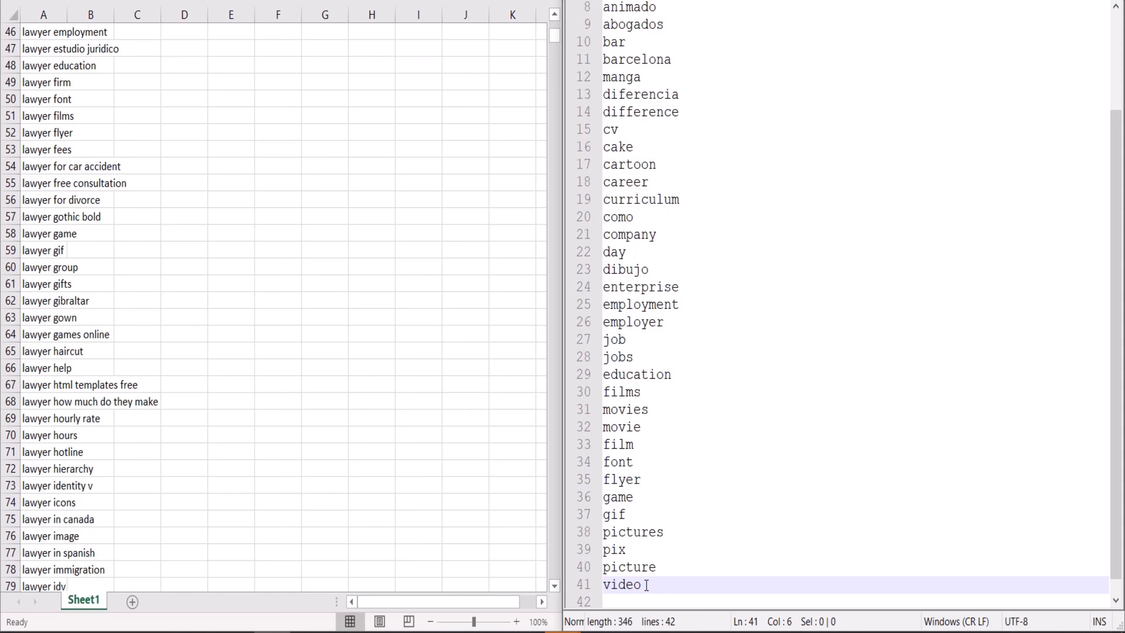
Add network, names, nursery, match, free, linguist, landing, page, lawless, kim and kardashian from the lawyer keywords to the word list, one per line.
{"action": "left_click", "coordinate": [83, 351]}
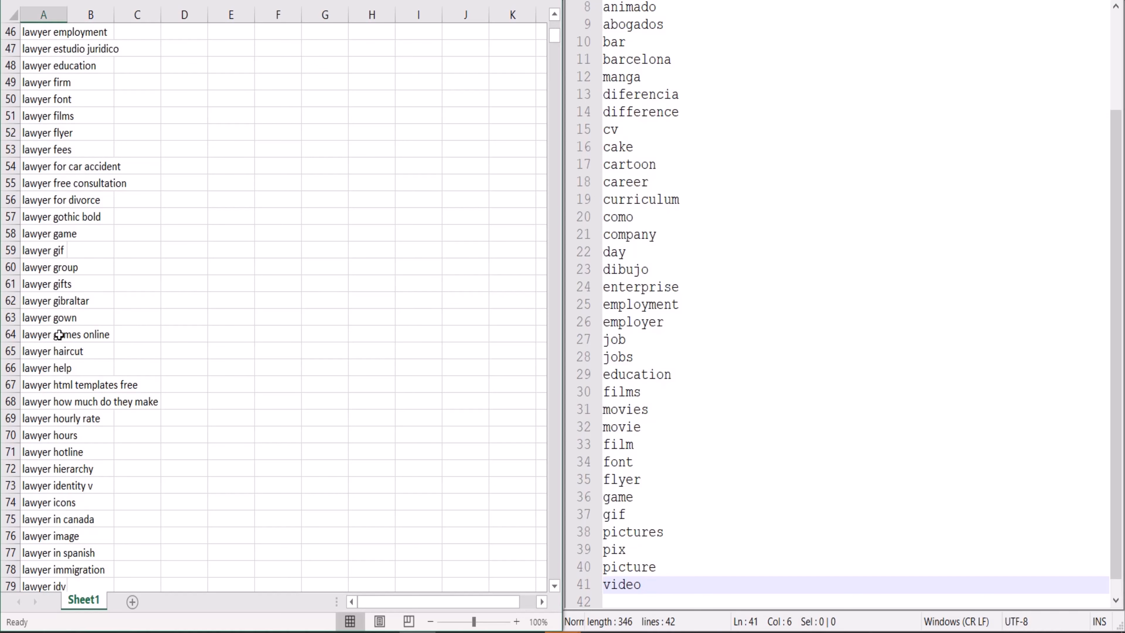
{"action": "scroll", "coordinate": [71, 328], "scroll_direction": "down", "scroll_amount": 7}
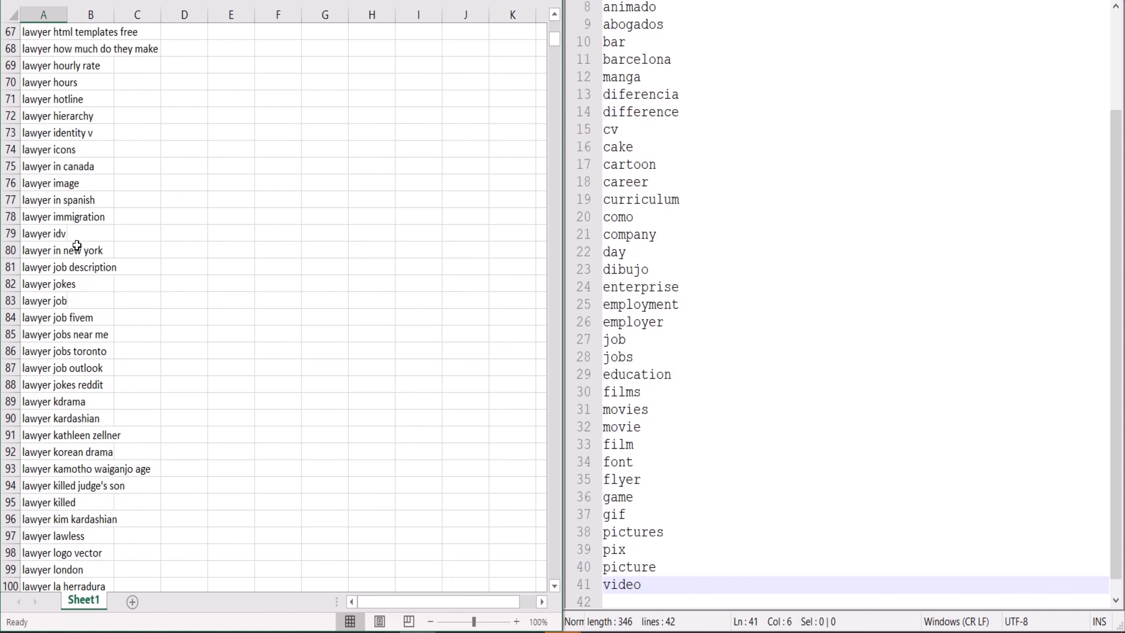
{"action": "scroll", "coordinate": [73, 246], "scroll_direction": "down", "scroll_amount": 7}
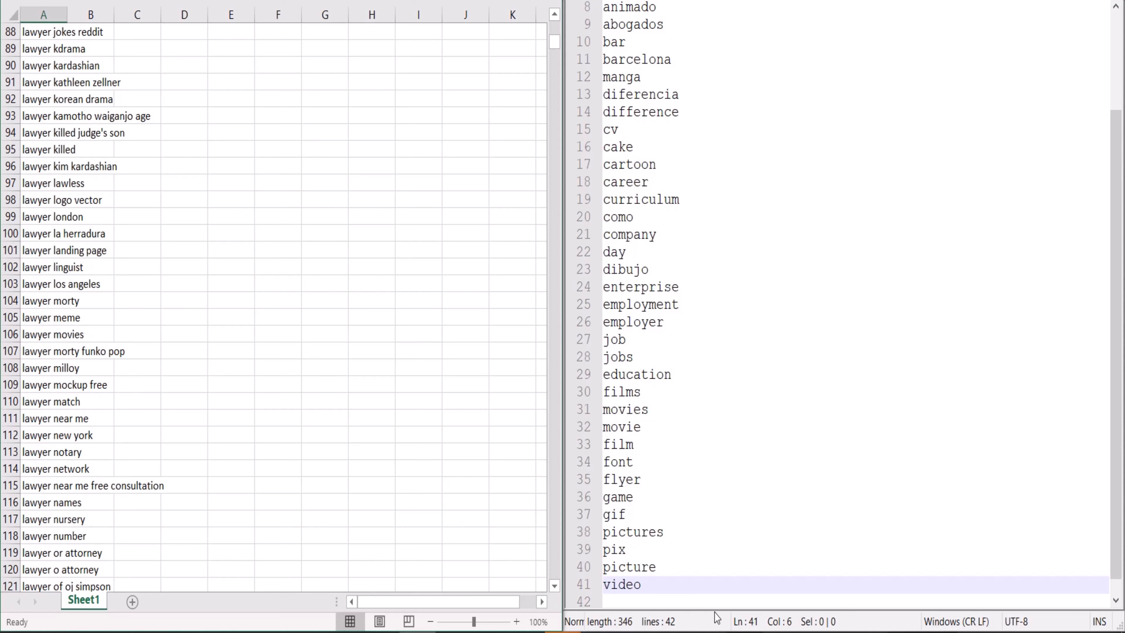
{"action": "left_click", "coordinate": [655, 585]}
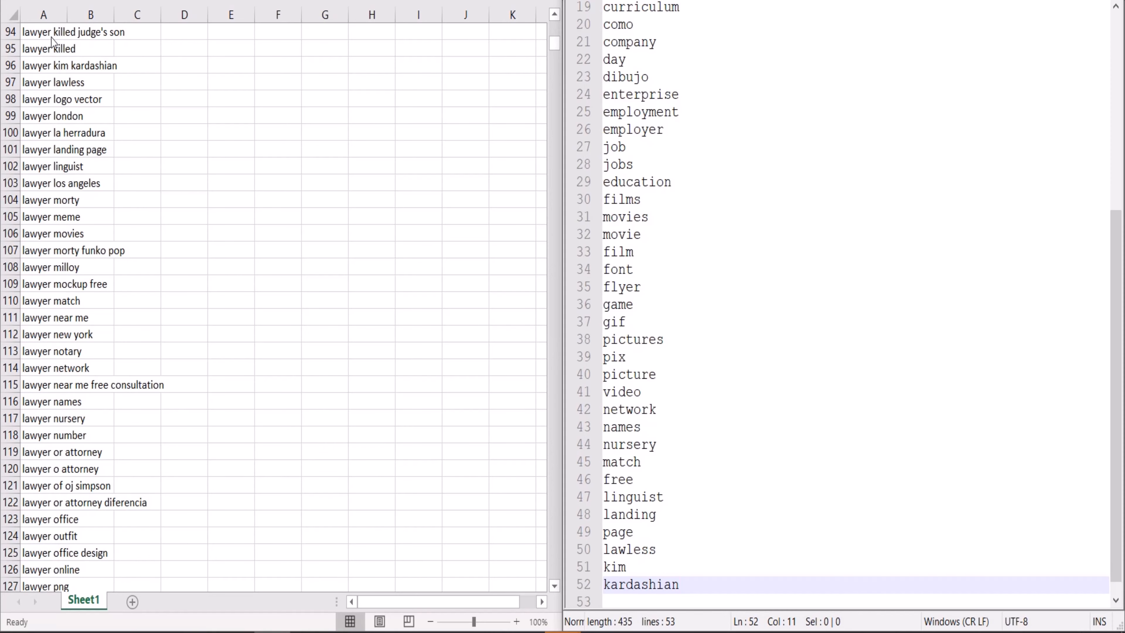
Add killed and kill from the lawyer keywords to the end of the word list, one per line.
{"action": "left_click", "coordinate": [52, 39]}
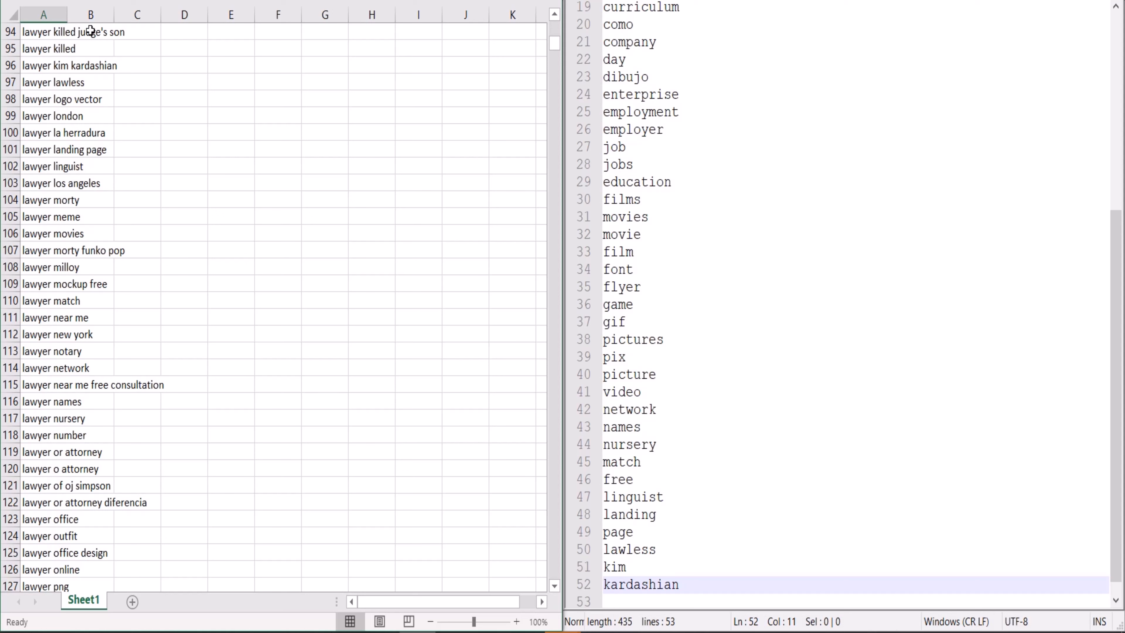
{"action": "left_click", "coordinate": [705, 588]}
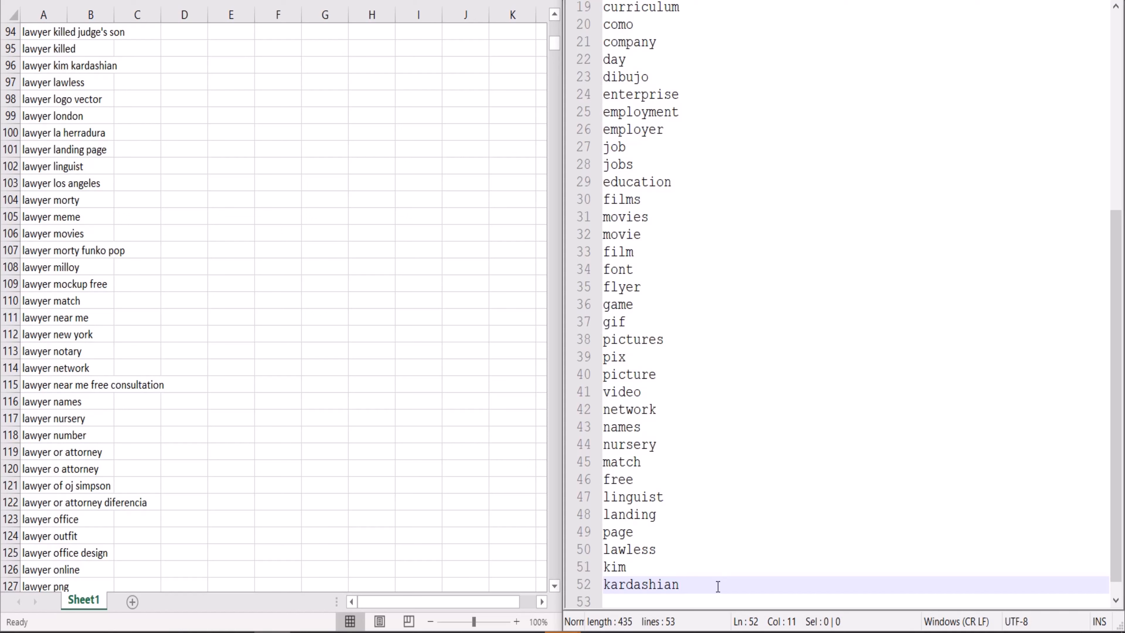
{"action": "key", "text": "Return"}
{"action": "type", "text": "killed"}
{"action": "key", "text": "Return"}
{"action": "type", "text": "kil"}
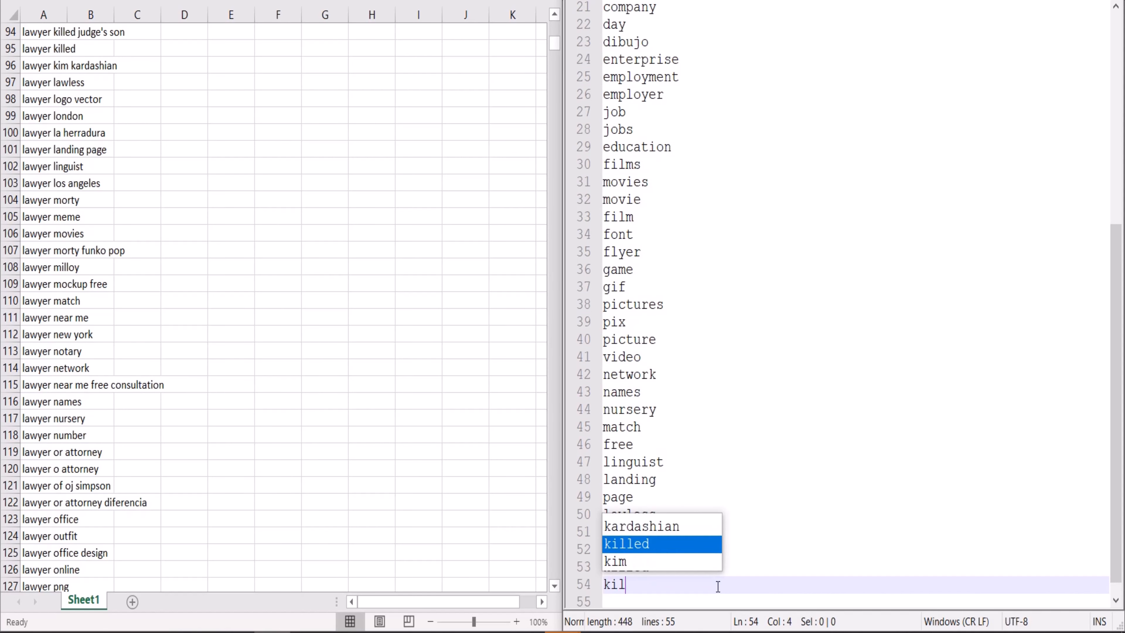
{"action": "type", "text": "l"}
{"action": "key", "text": "Return"}
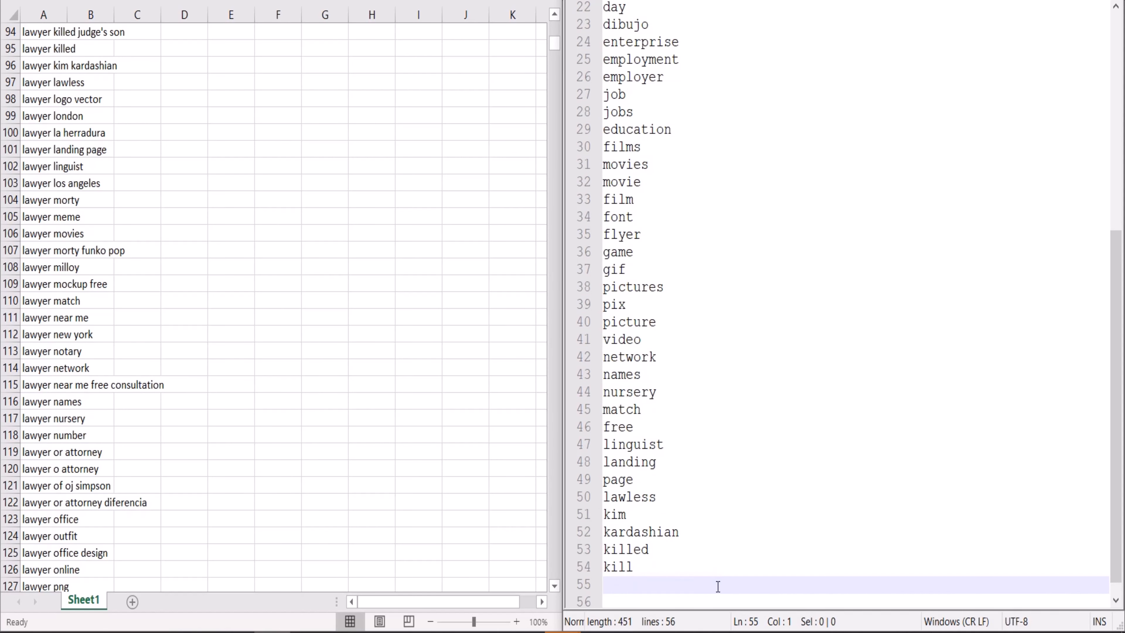
Extend the word list with son, judge and judges, one per line.
{"action": "type", "text": "son"}
{"action": "key", "text": "Return"}
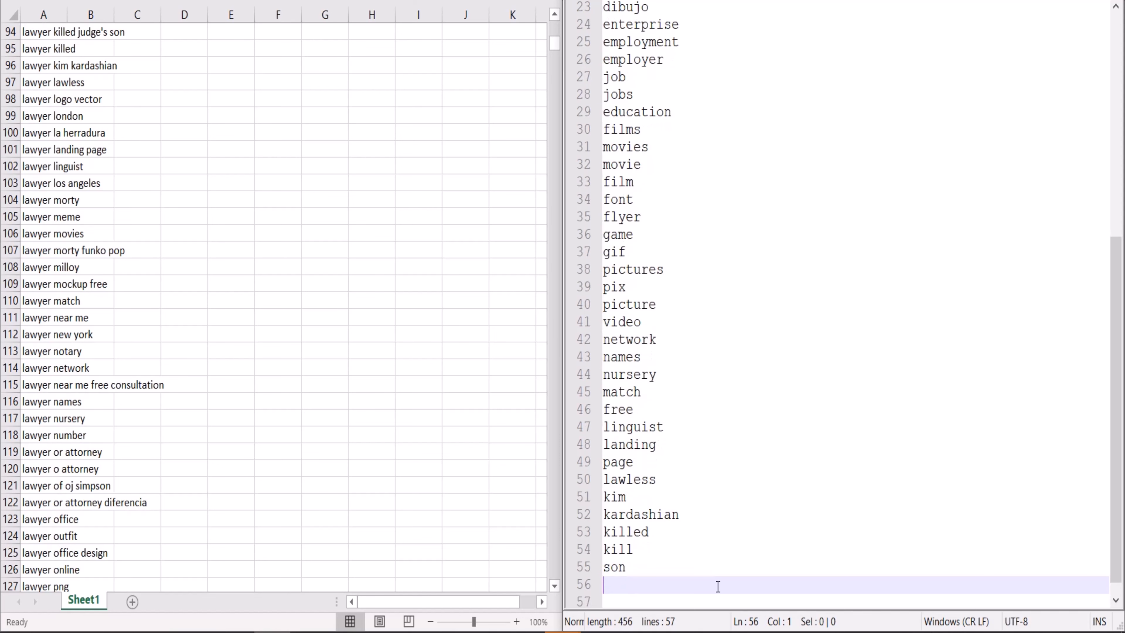
{"action": "type", "text": "judge"}
{"action": "key", "text": "Return"}
{"action": "type", "text": "judges"}
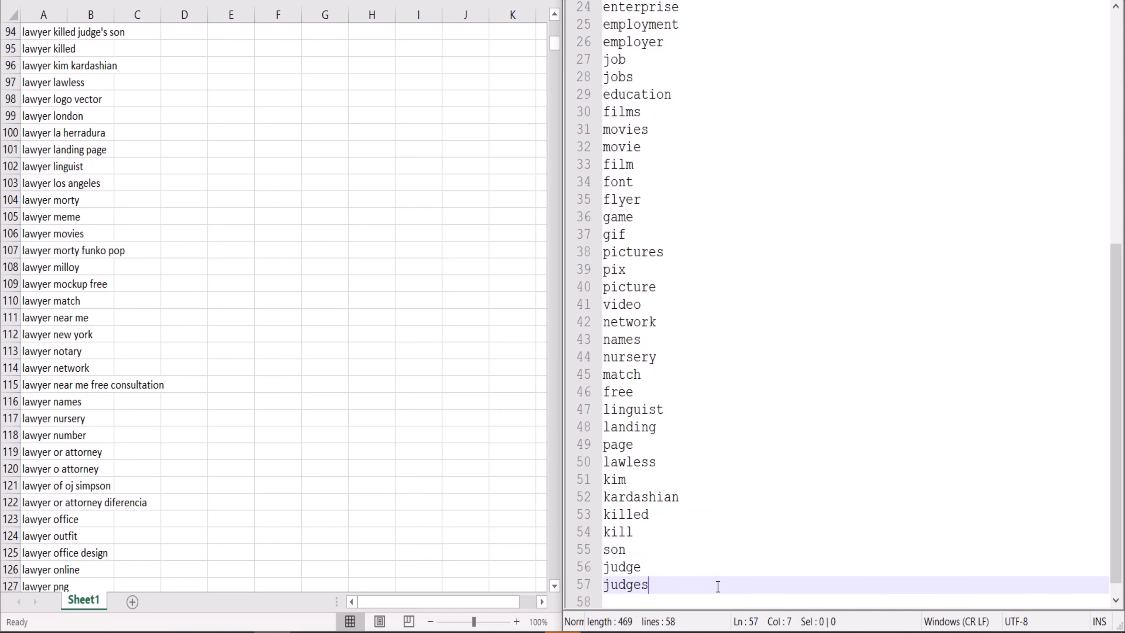
{"action": "key", "text": "Return"}
Try the possessive spellings "judge's" and "judge s" in place of judges in the word list.
{"action": "left_click", "coordinate": [686, 549]}
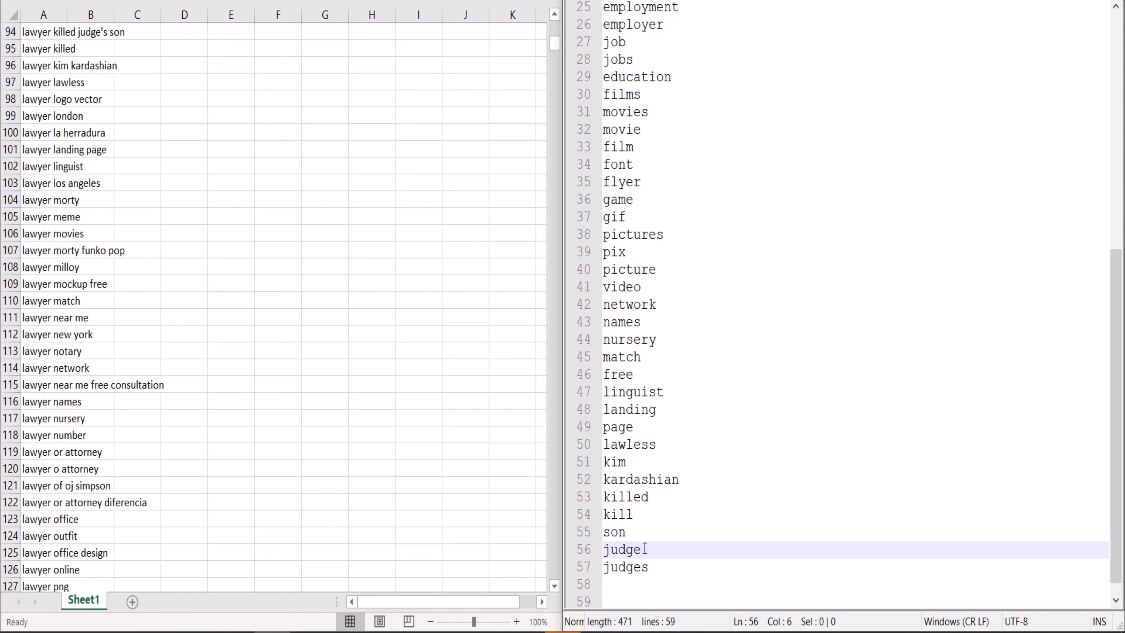
{"action": "left_click", "coordinate": [644, 567]}
{"action": "type", "text": "'"}
{"action": "left_click_drag", "start_coordinate": [650, 571], "coordinate": [642, 566]}
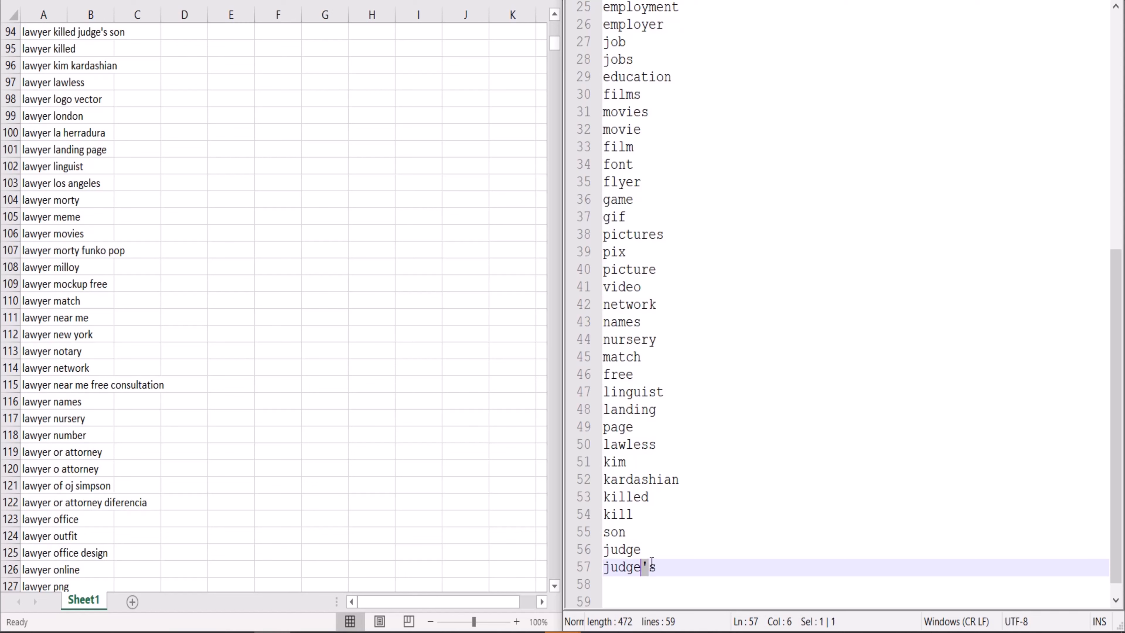
{"action": "key", "text": "BackSpace"}
{"action": "double_click", "coordinate": [644, 566]}
{"action": "double_click", "coordinate": [616, 550]}
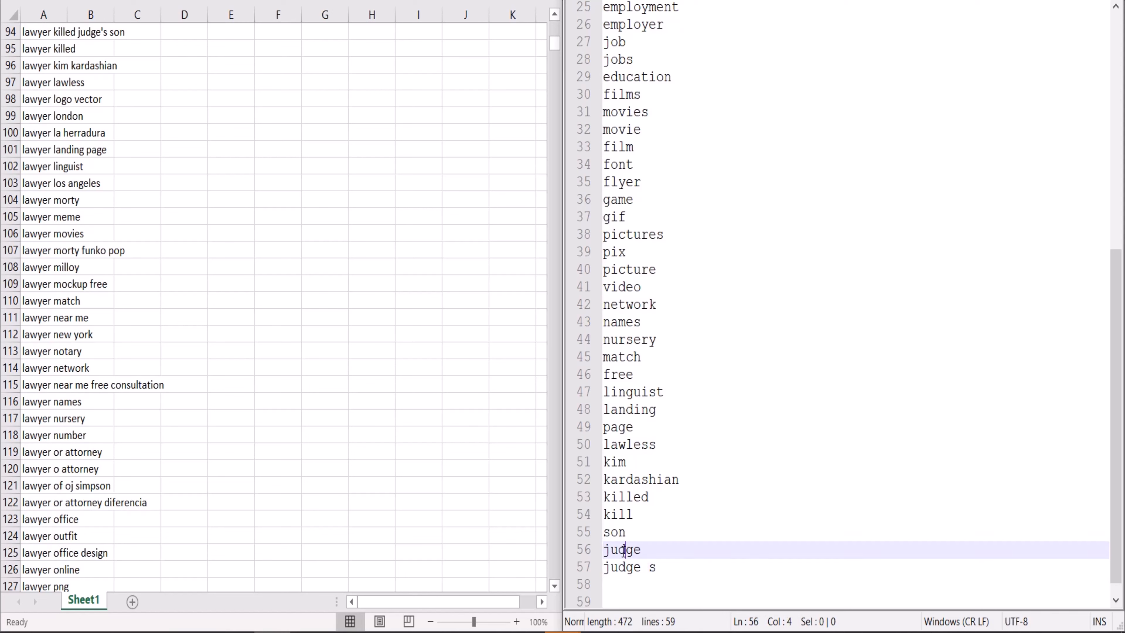
{"action": "left_click", "coordinate": [648, 567]}
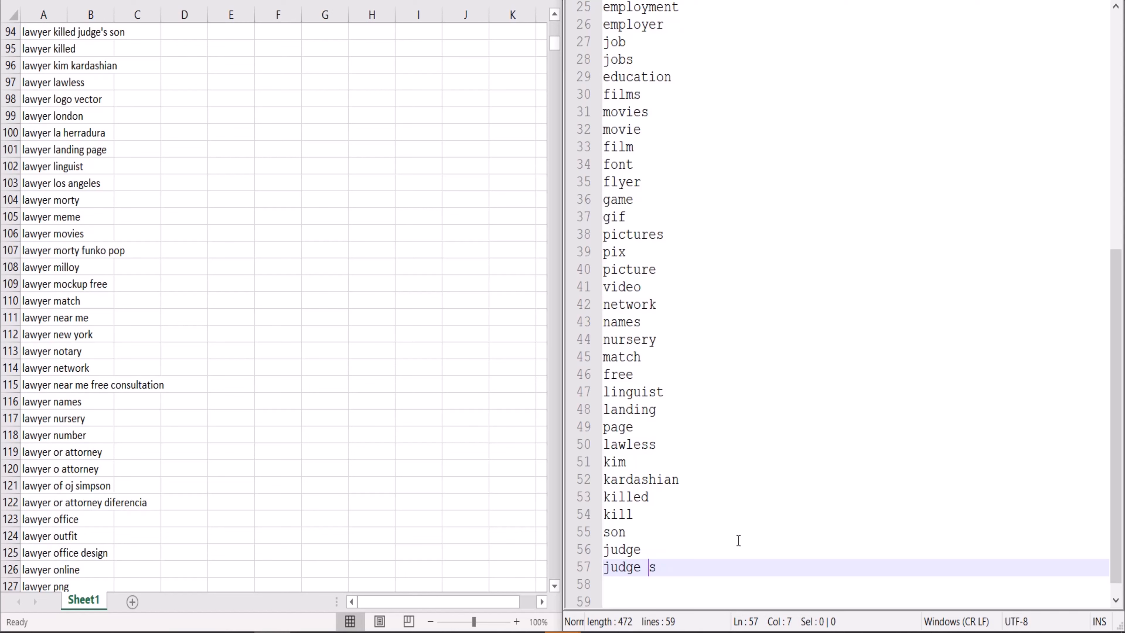
{"action": "key", "text": "BackSpace"}
{"action": "left_click_drag", "start_coordinate": [662, 567], "coordinate": [611, 567]}
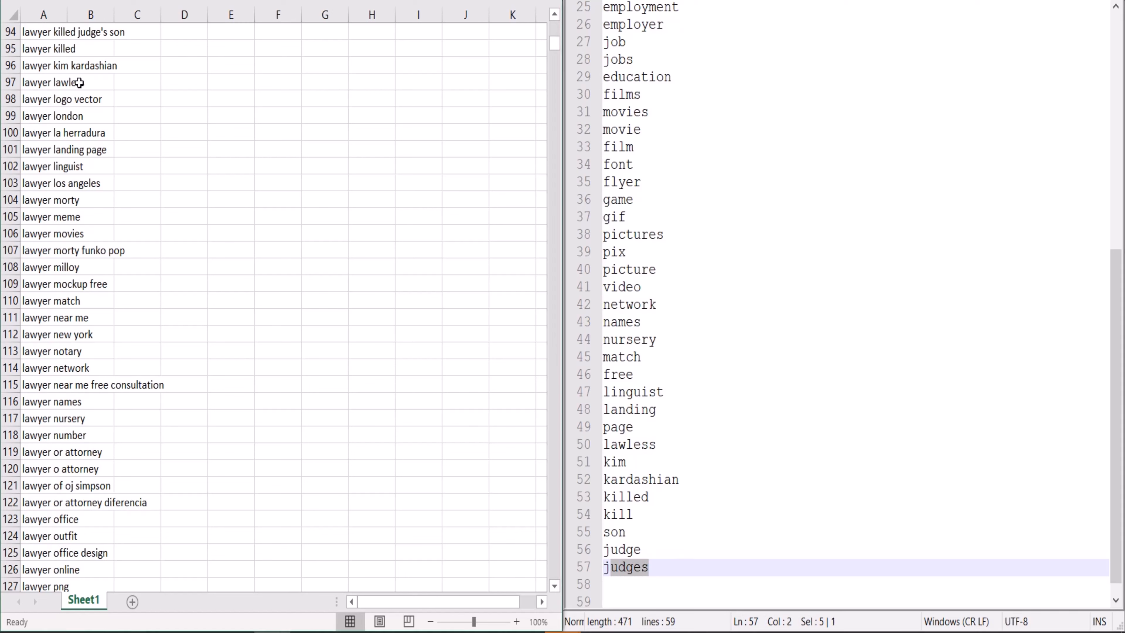
Add the misspellings kardachian and kardashean on separate lines directly below kardashian in the word list.
{"action": "left_click", "coordinate": [51, 66]}
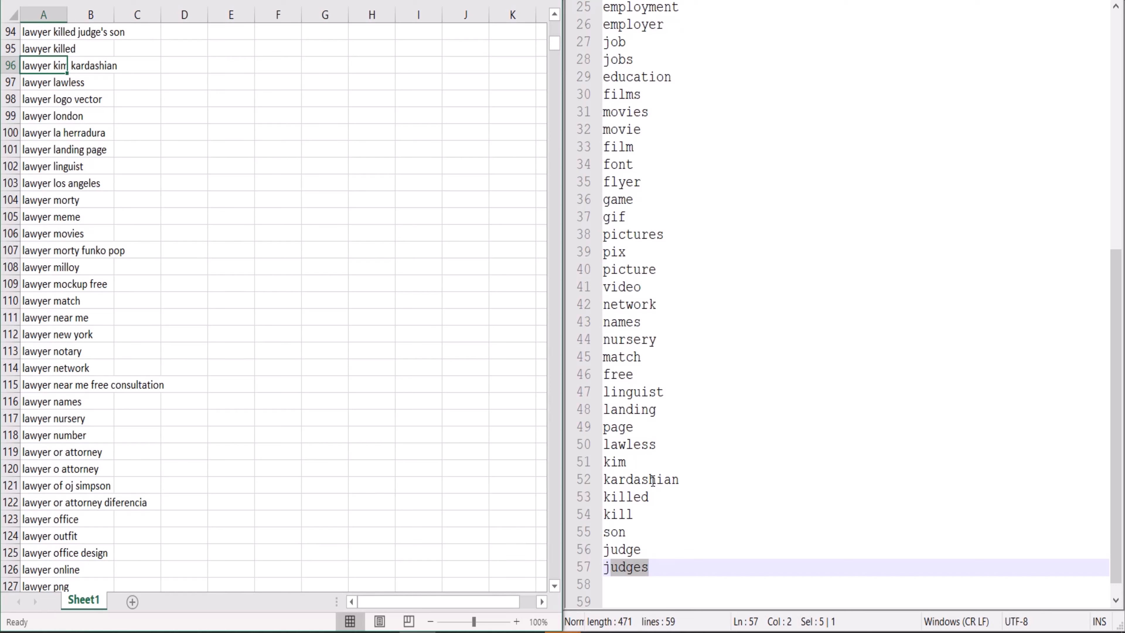
{"action": "left_click", "coordinate": [620, 461]}
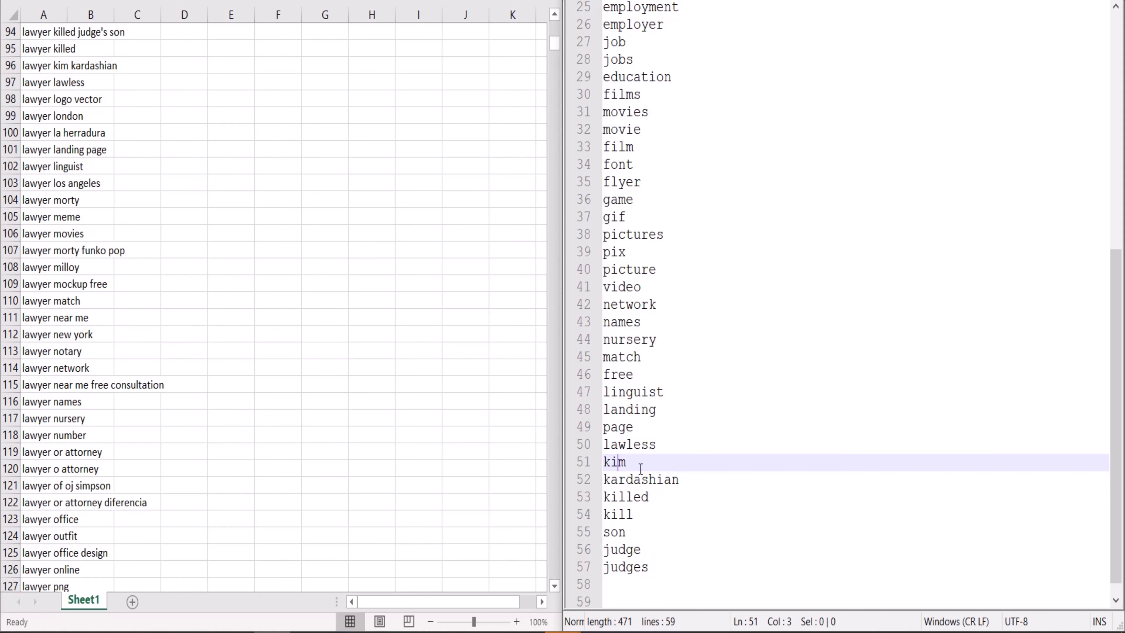
{"action": "double_click", "coordinate": [618, 461]}
{"action": "double_click", "coordinate": [651, 483]}
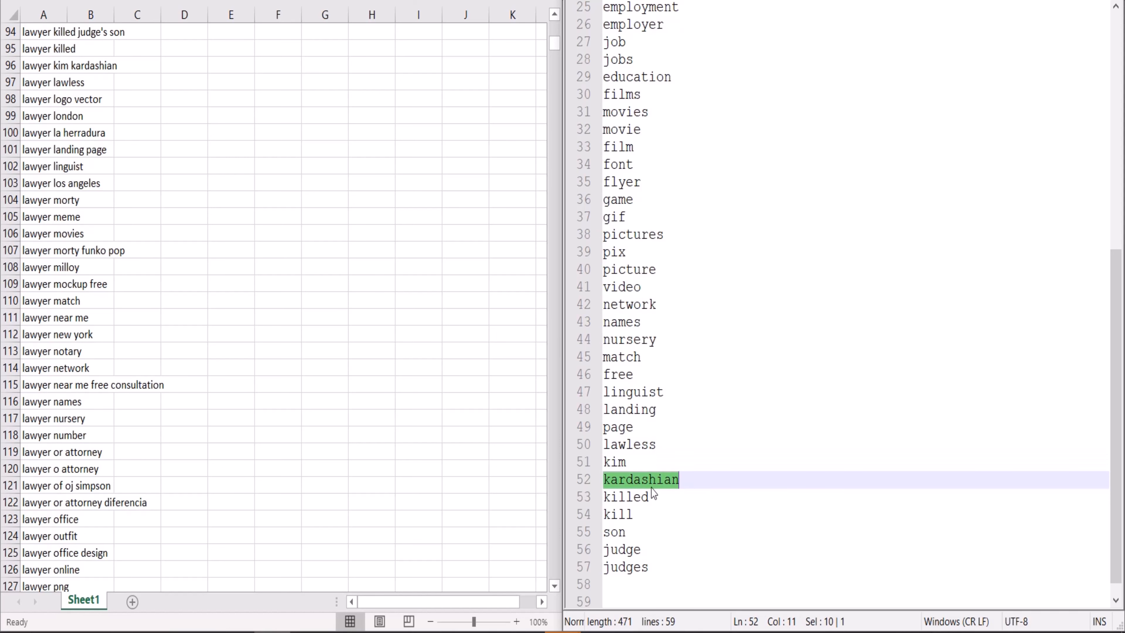
{"action": "left_click", "coordinate": [709, 475]}
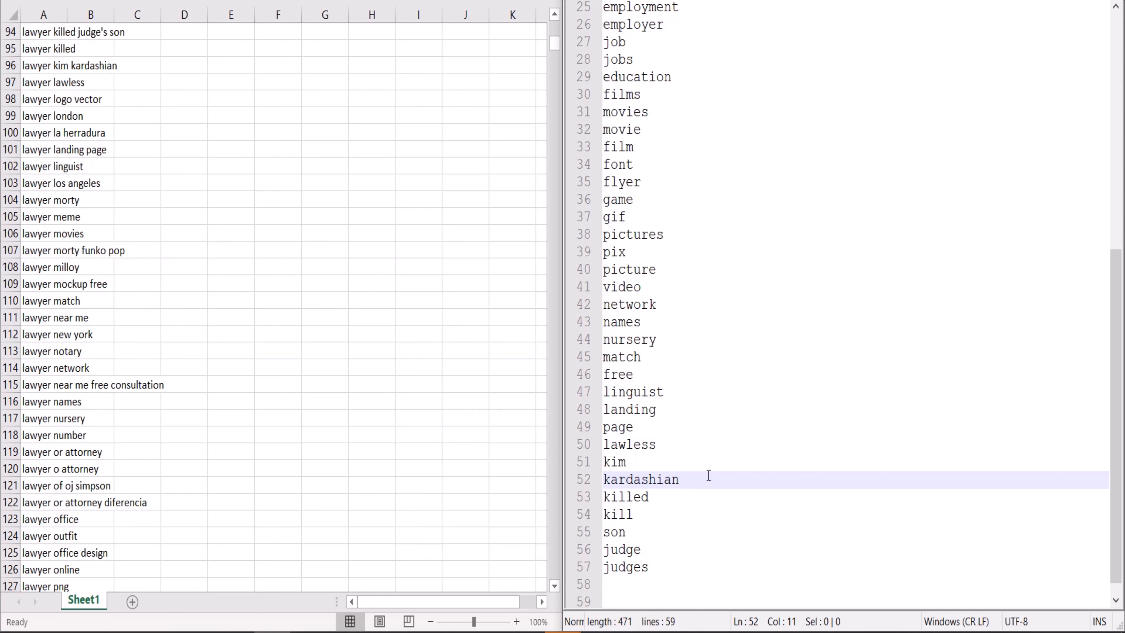
{"action": "key", "text": "Return"}
{"action": "type", "text": "karda"}
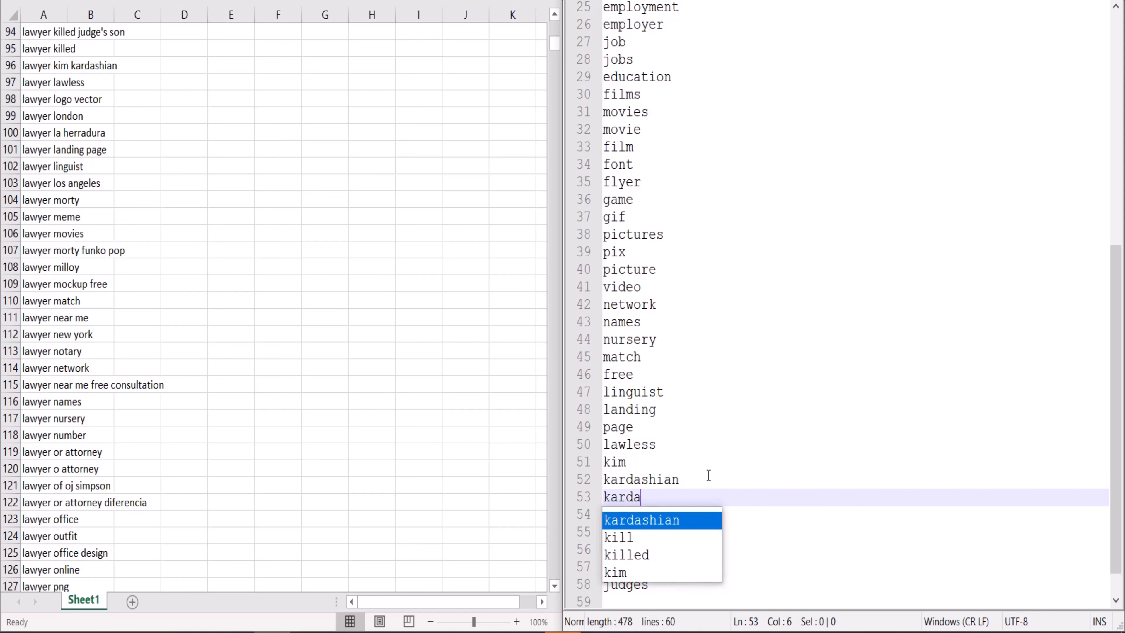
{"action": "type", "text": "chian"}
{"action": "key", "text": "Return"}
{"action": "type", "text": "k"}
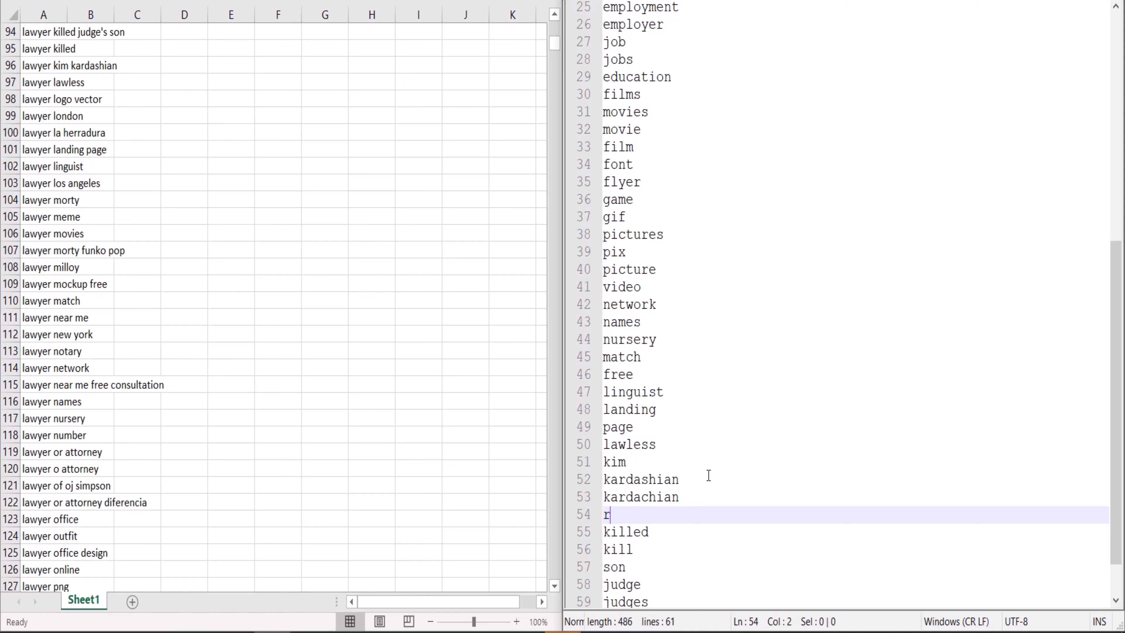
{"action": "type", "text": "ardas"}
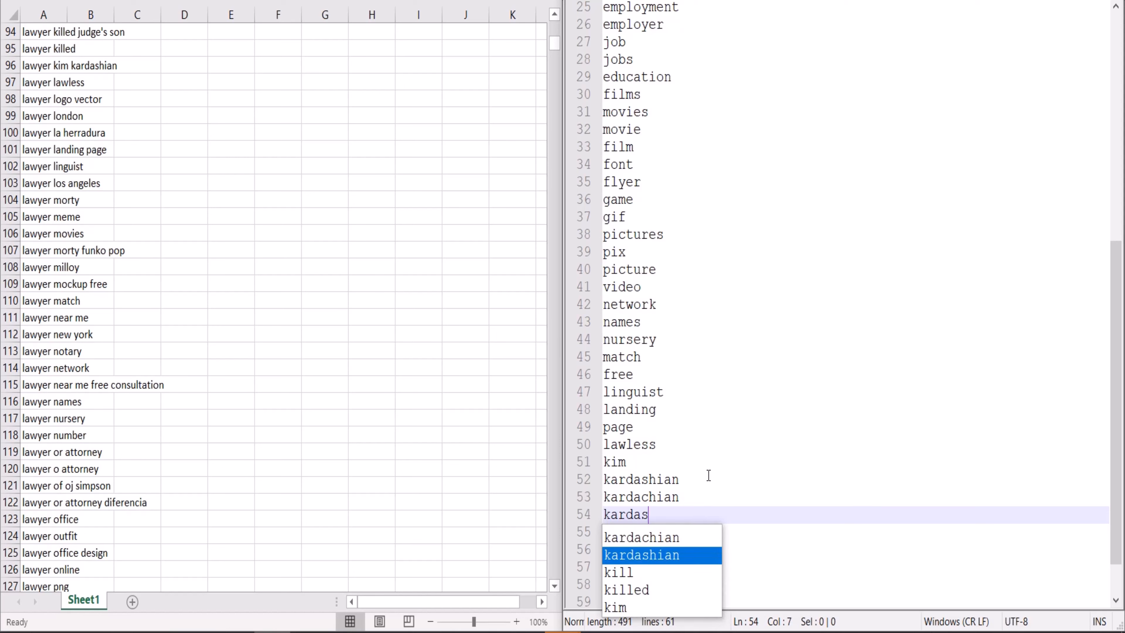
{"action": "type", "text": "hean"}
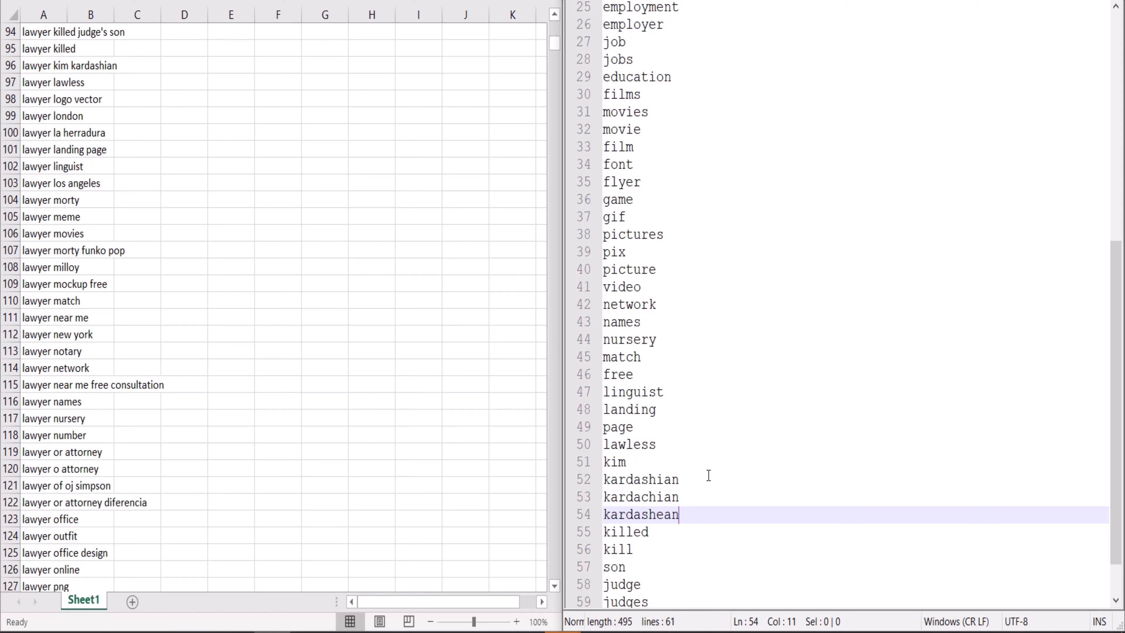
Write lawyer and its misspelling lawer on separate lines below the word list, set off by a blank line.
{"action": "scroll", "coordinate": [709, 476], "scroll_direction": "down", "scroll_amount": 1}
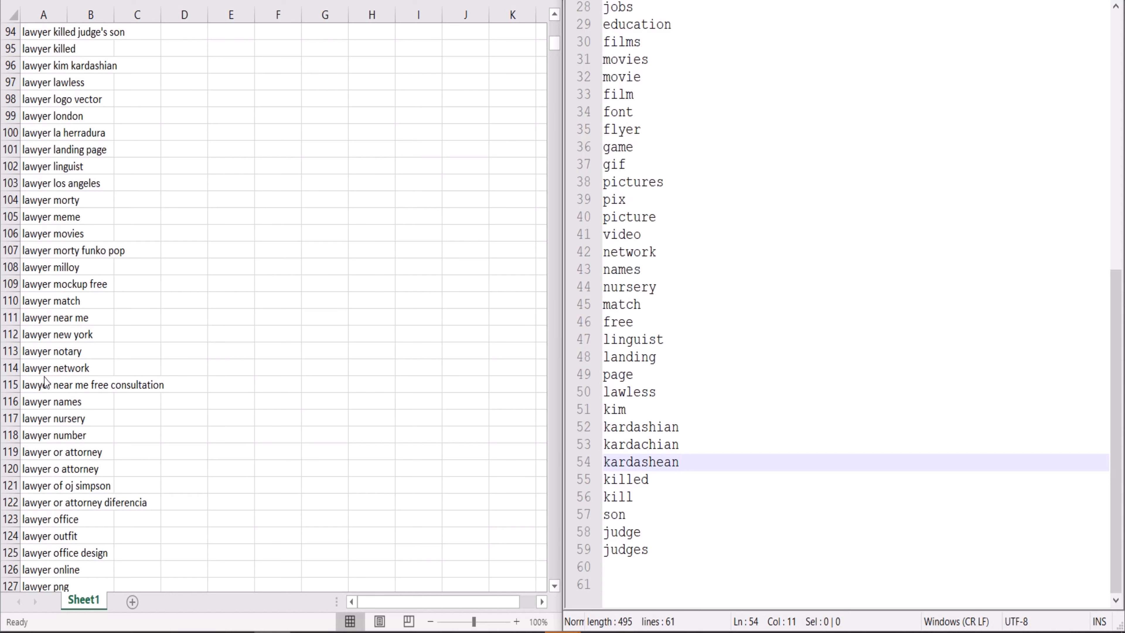
{"action": "left_click", "coordinate": [709, 553]}
{"action": "key", "text": "Return"}
{"action": "key", "text": "Return"}
{"action": "type", "text": "lawyer"}
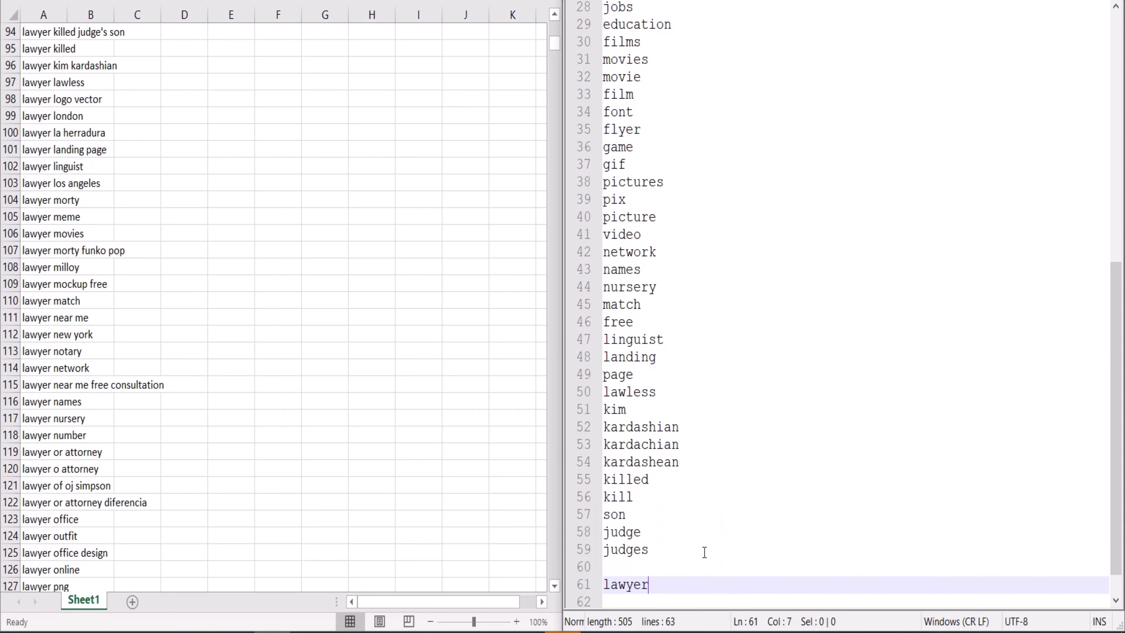
{"action": "key", "text": "Return"}
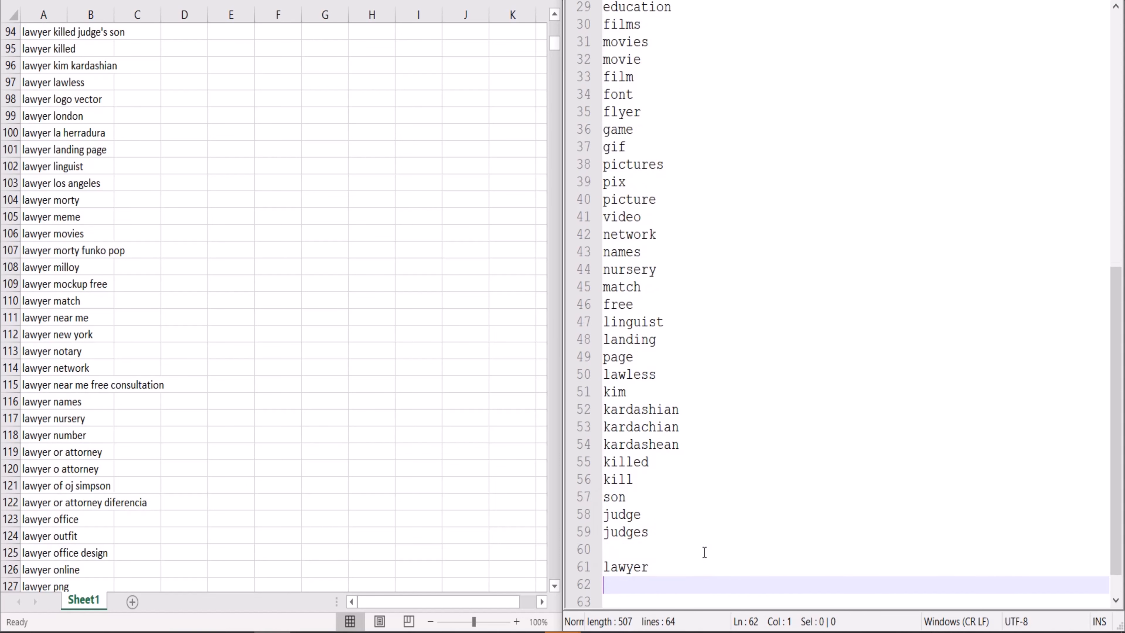
{"action": "type", "text": "la"}
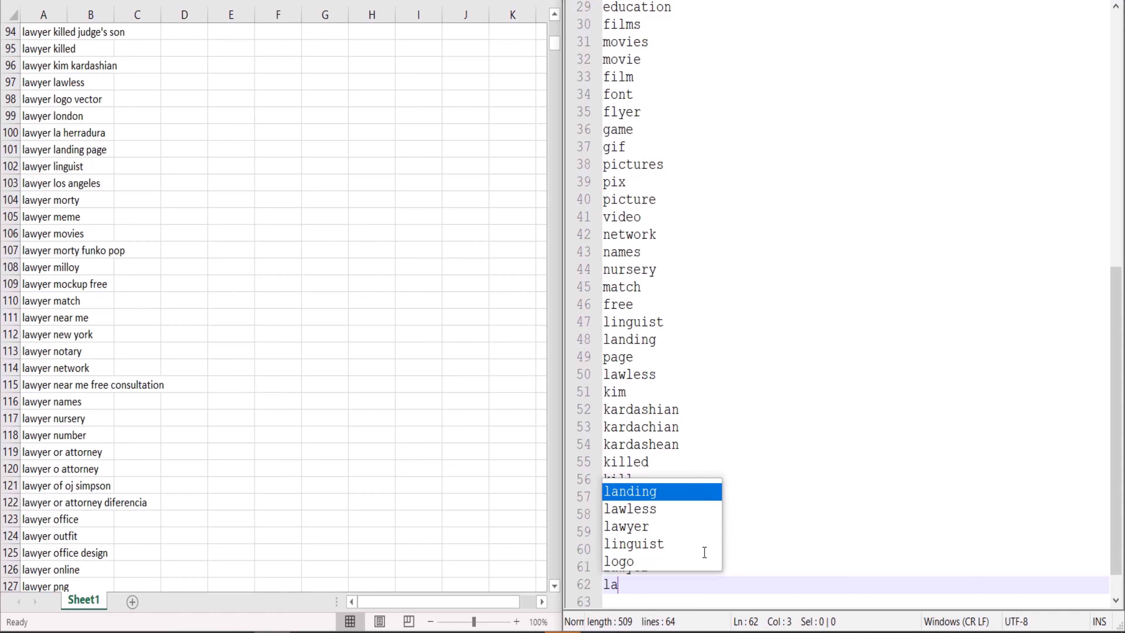
{"action": "type", "text": "wer"}
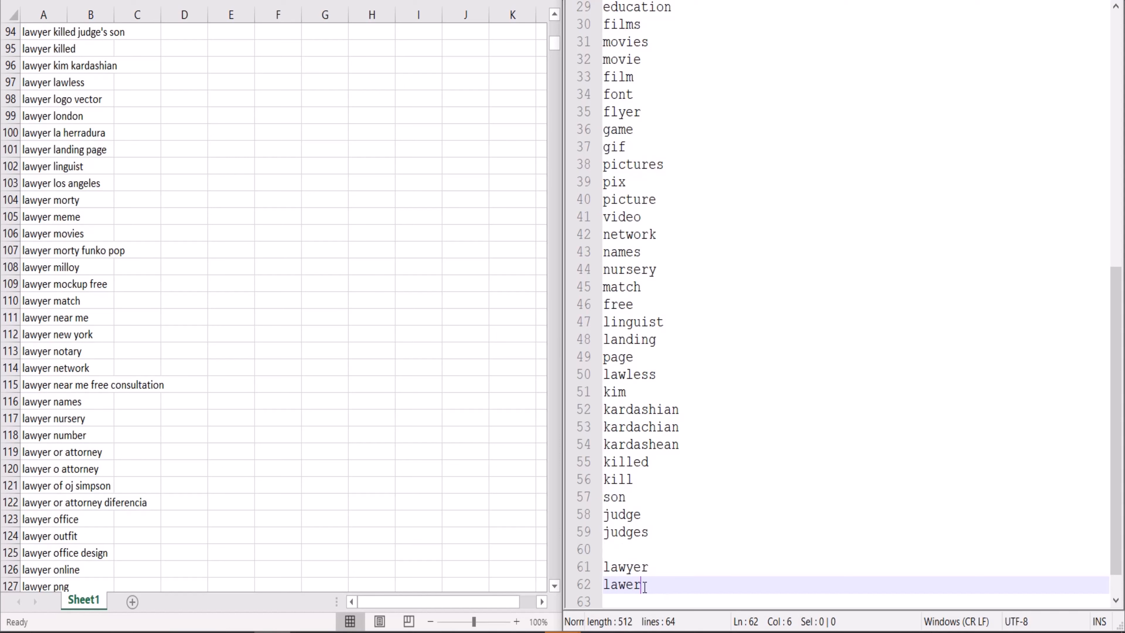
{"action": "left_click_drag", "start_coordinate": [654, 586], "coordinate": [586, 568]}
Review the entries film, game and pictures in the word list.
{"action": "triple_click", "coordinate": [619, 77]}
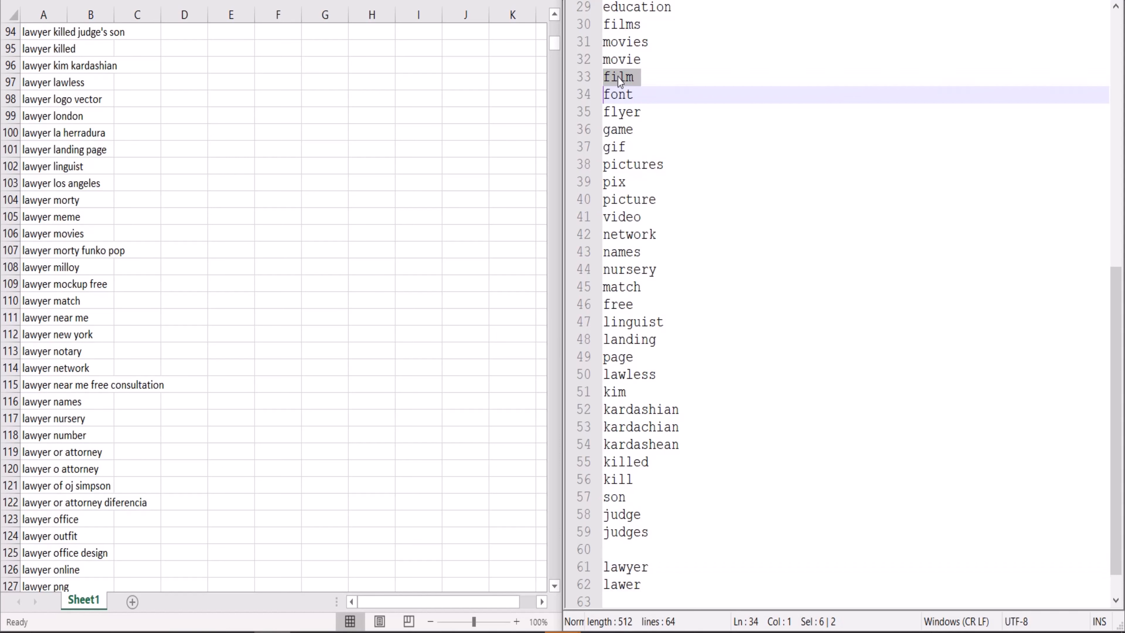
{"action": "double_click", "coordinate": [619, 133]}
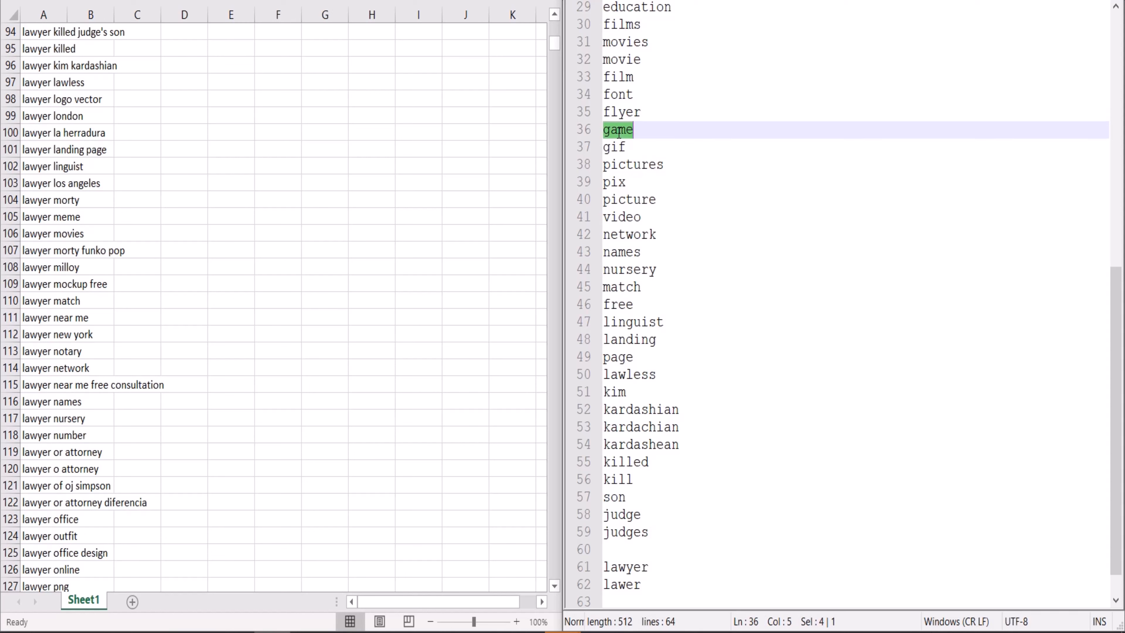
{"action": "double_click", "coordinate": [634, 165]}
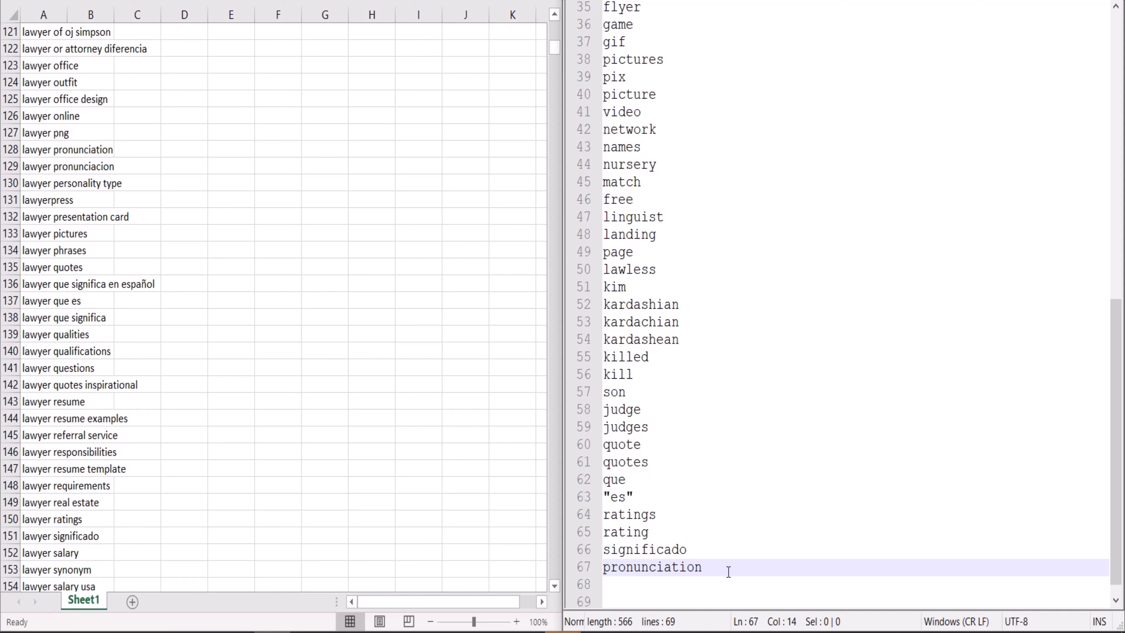
Examine the keywords from lawyer movies to lawyer qualities, including lawyer png and lawyer or attorney diferencia, for irrelevant words.
{"action": "scroll", "coordinate": [115, 292], "scroll_direction": "up", "scroll_amount": 6}
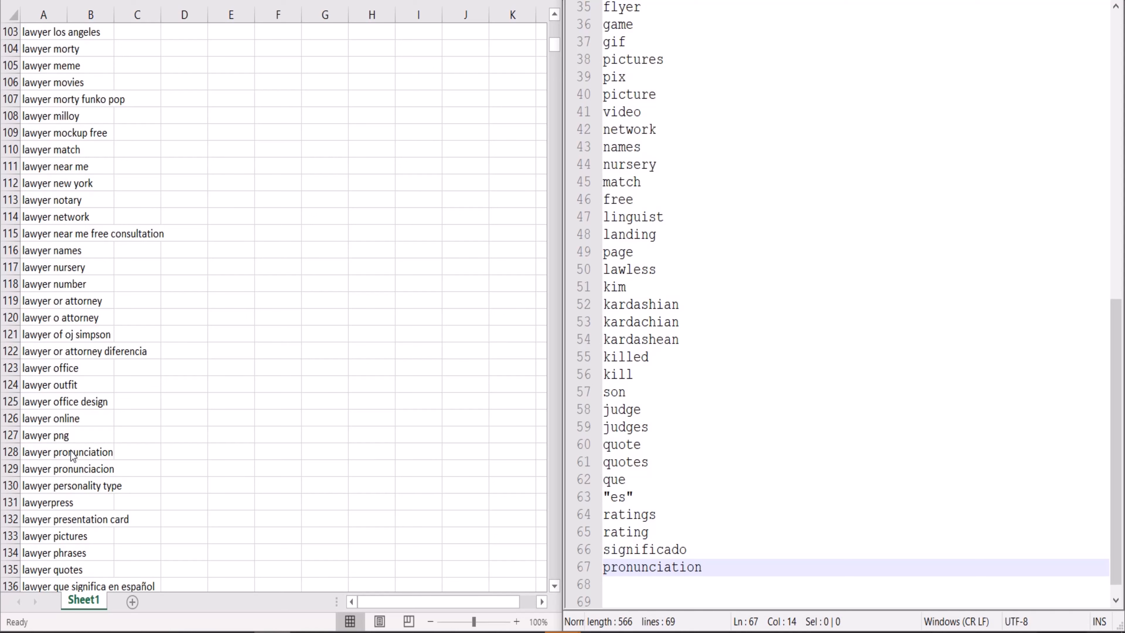
{"action": "scroll", "coordinate": [65, 447], "scroll_direction": "down", "scroll_amount": 1}
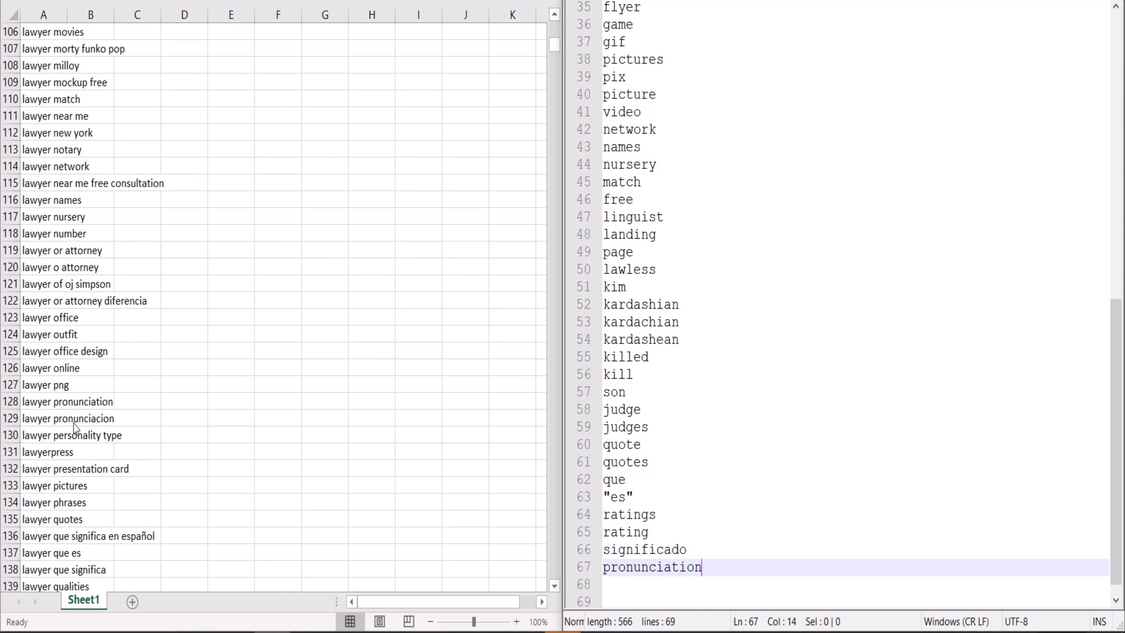
{"action": "left_click", "coordinate": [62, 388]}
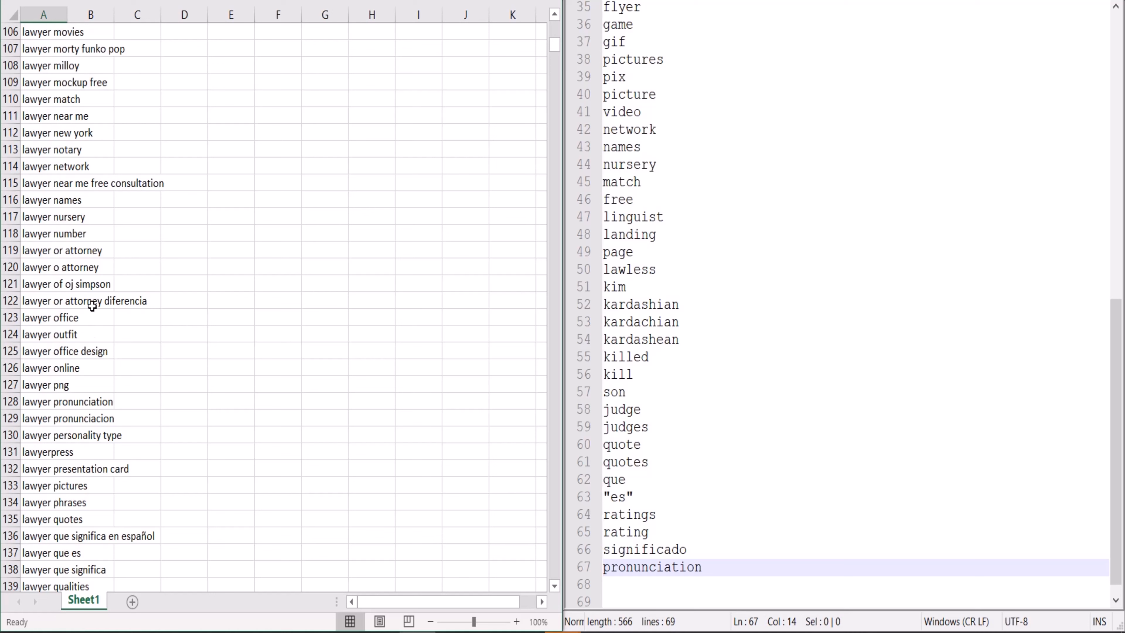
{"action": "left_click", "coordinate": [39, 304]}
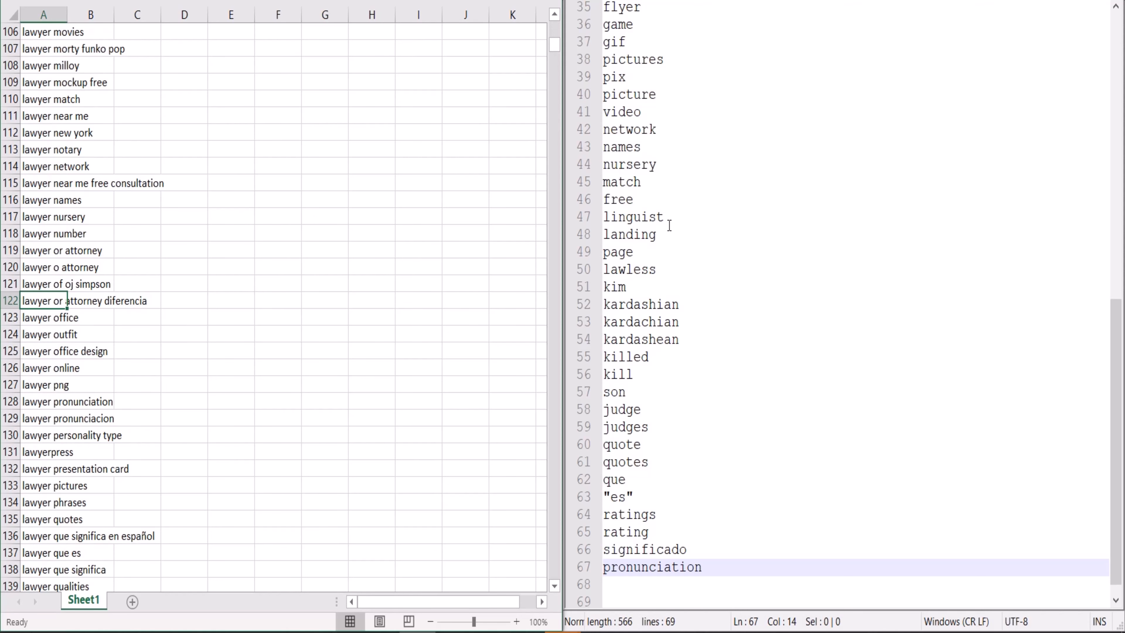
Review the whole negative word list and skim the attorney and lawyer en español keywords in the sheet for further irrelevant terms.
{"action": "scroll", "coordinate": [721, 546], "scroll_direction": "down", "scroll_amount": 1}
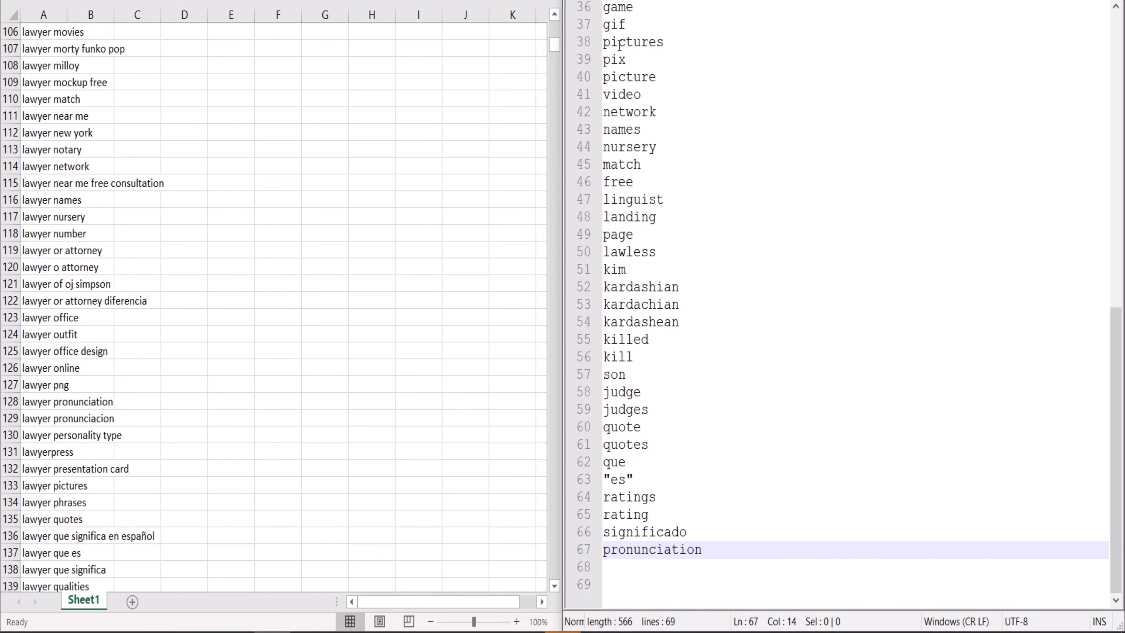
{"action": "scroll", "coordinate": [126, 195], "scroll_direction": "down", "scroll_amount": 20}
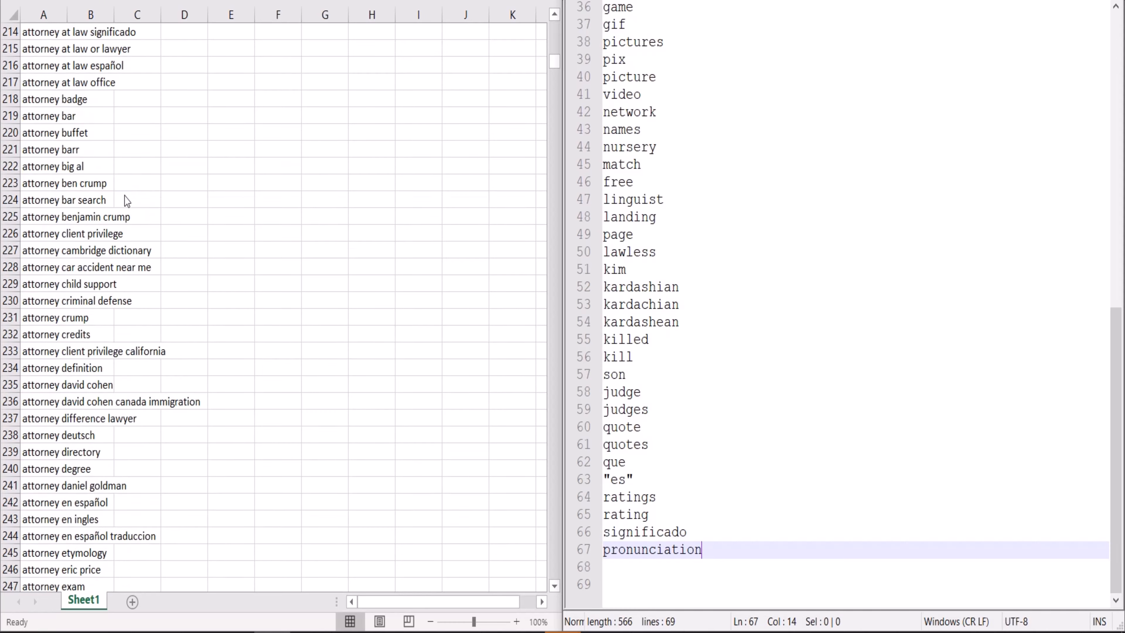
{"action": "scroll", "coordinate": [125, 196], "scroll_direction": "down", "scroll_amount": 20}
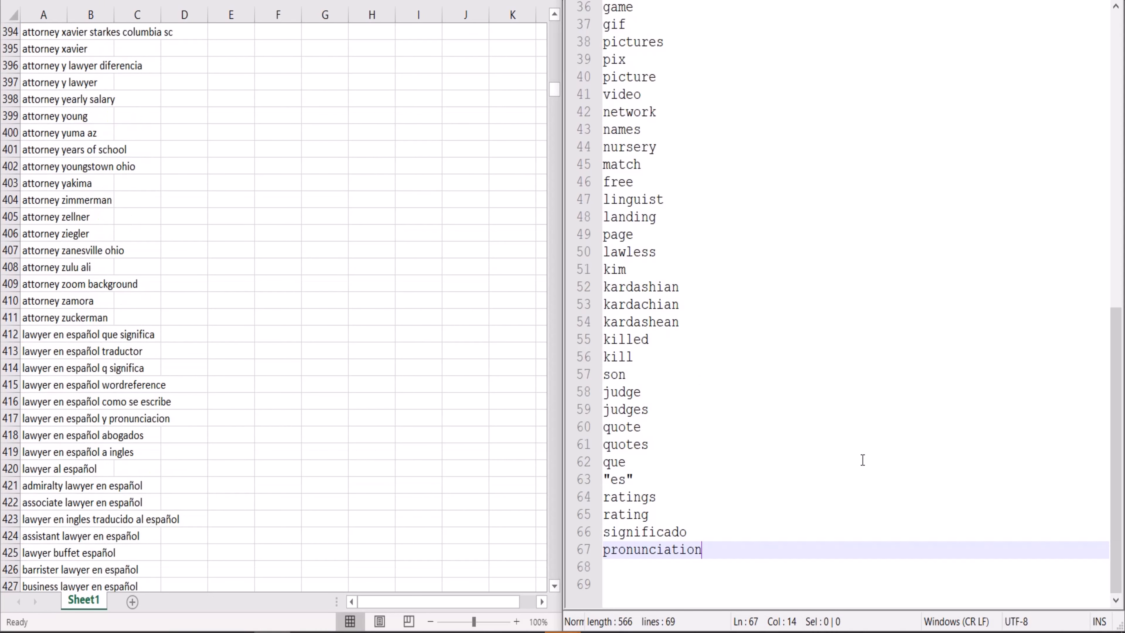
{"action": "left_click_drag", "start_coordinate": [726, 555], "coordinate": [545, 3]}
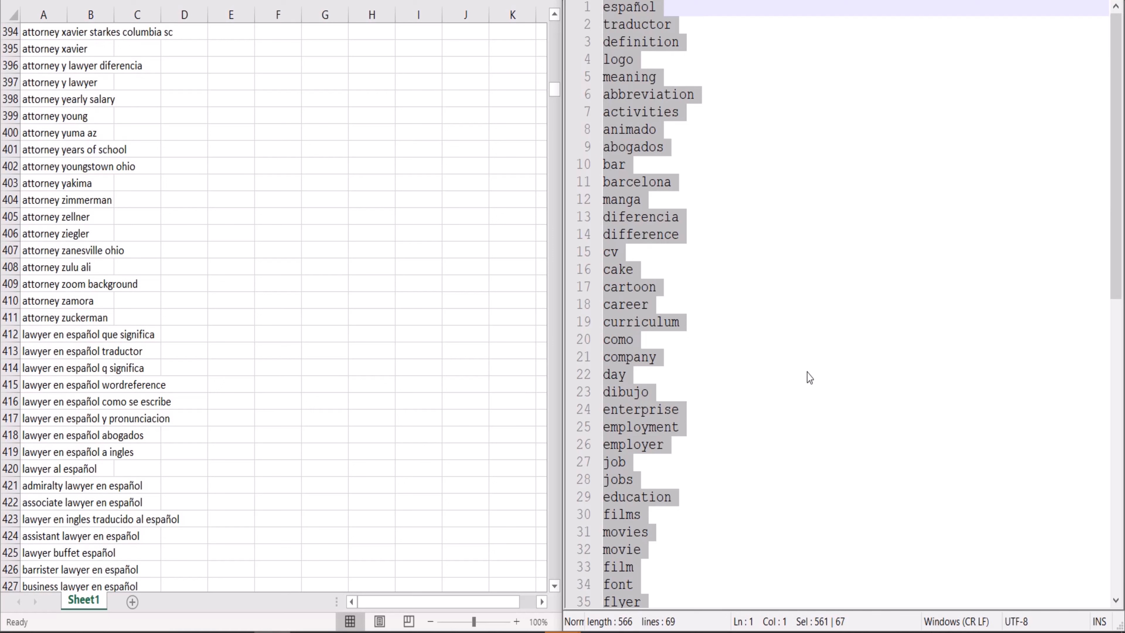
{"action": "scroll", "coordinate": [705, 315], "scroll_direction": "down", "scroll_amount": 12}
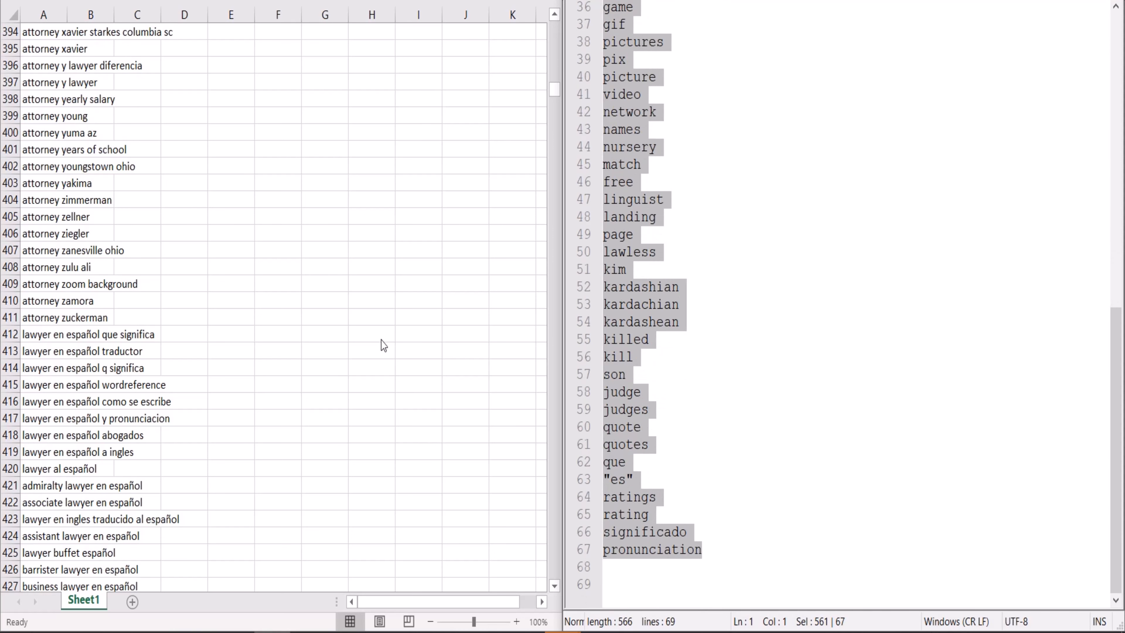
{"action": "left_click", "coordinate": [98, 157]}
{"action": "left_click", "coordinate": [83, 187]}
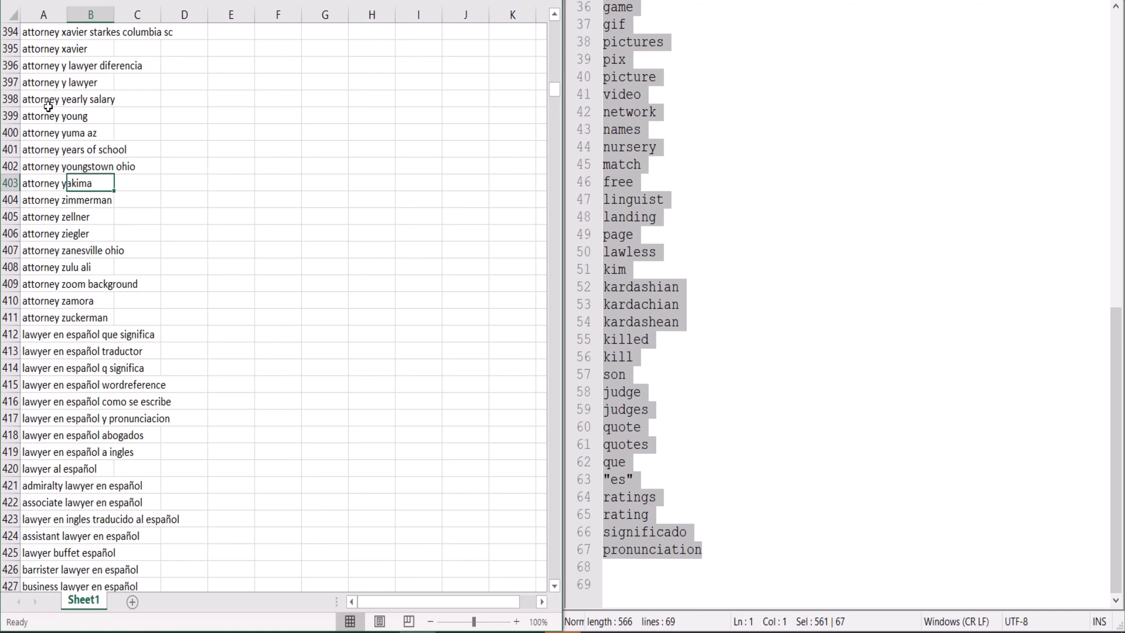
{"action": "scroll", "coordinate": [55, 374], "scroll_direction": "down", "scroll_amount": 9}
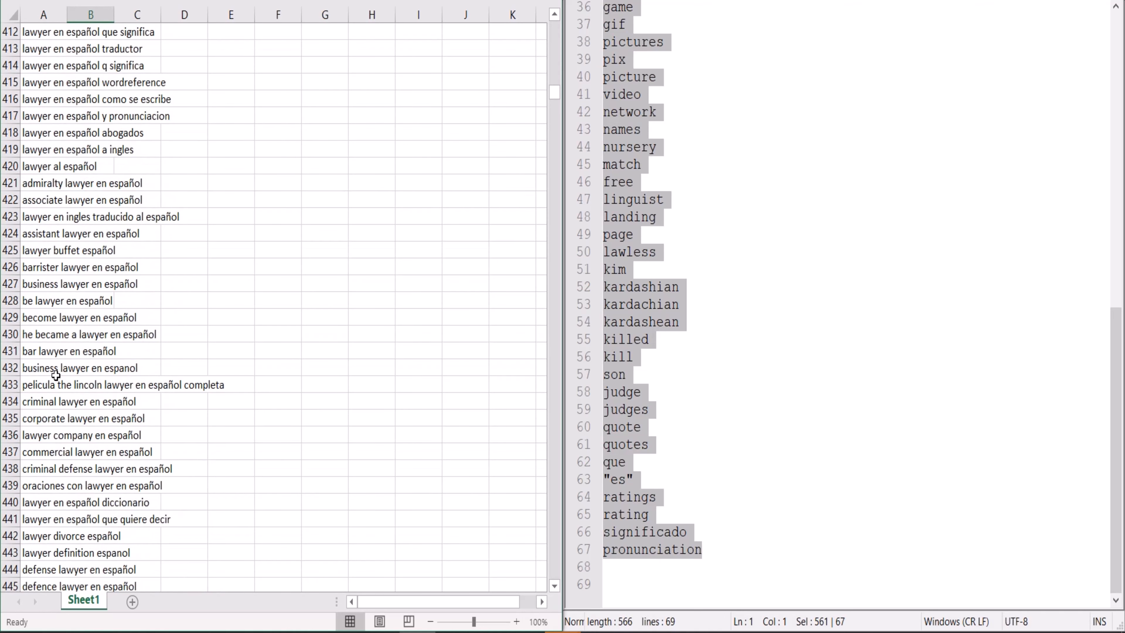
{"action": "scroll", "coordinate": [49, 381], "scroll_direction": "up", "scroll_amount": 20}
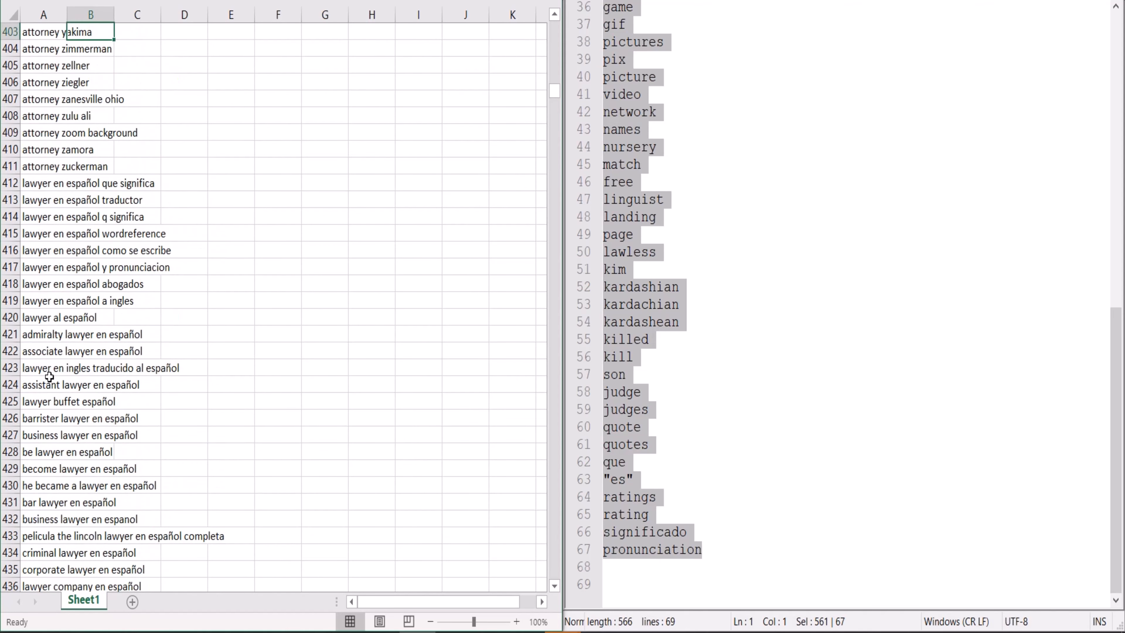
{"action": "scroll", "coordinate": [51, 356], "scroll_direction": "up", "scroll_amount": 5}
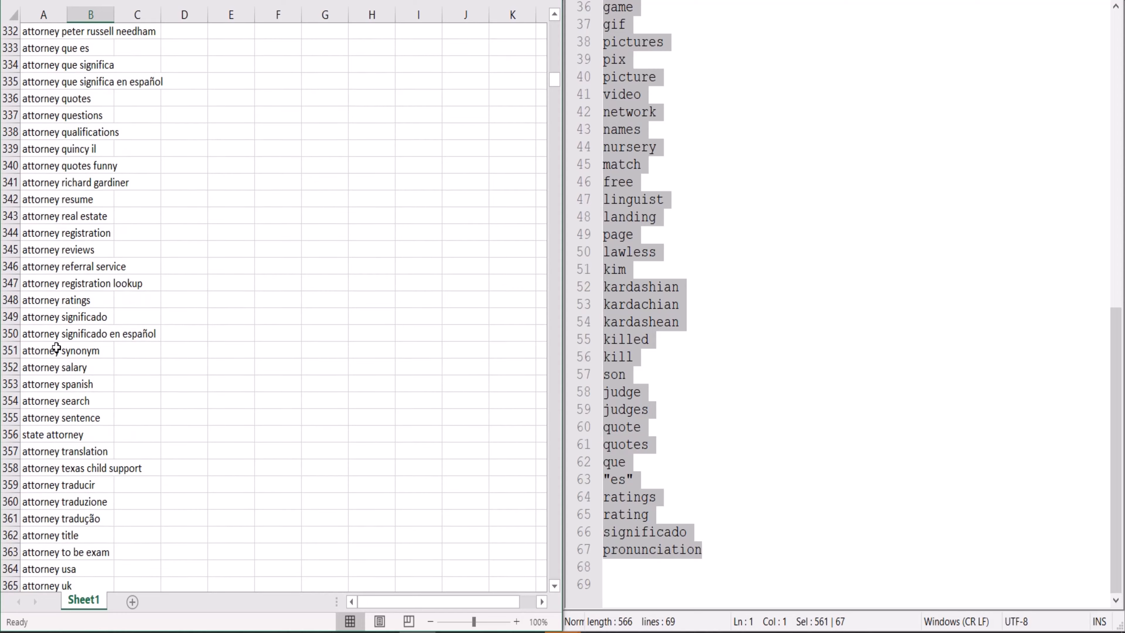
{"action": "scroll", "coordinate": [40, 326], "scroll_direction": "up", "scroll_amount": 3}
{"action": "scroll", "coordinate": [63, 171], "scroll_direction": "up", "scroll_amount": 20}
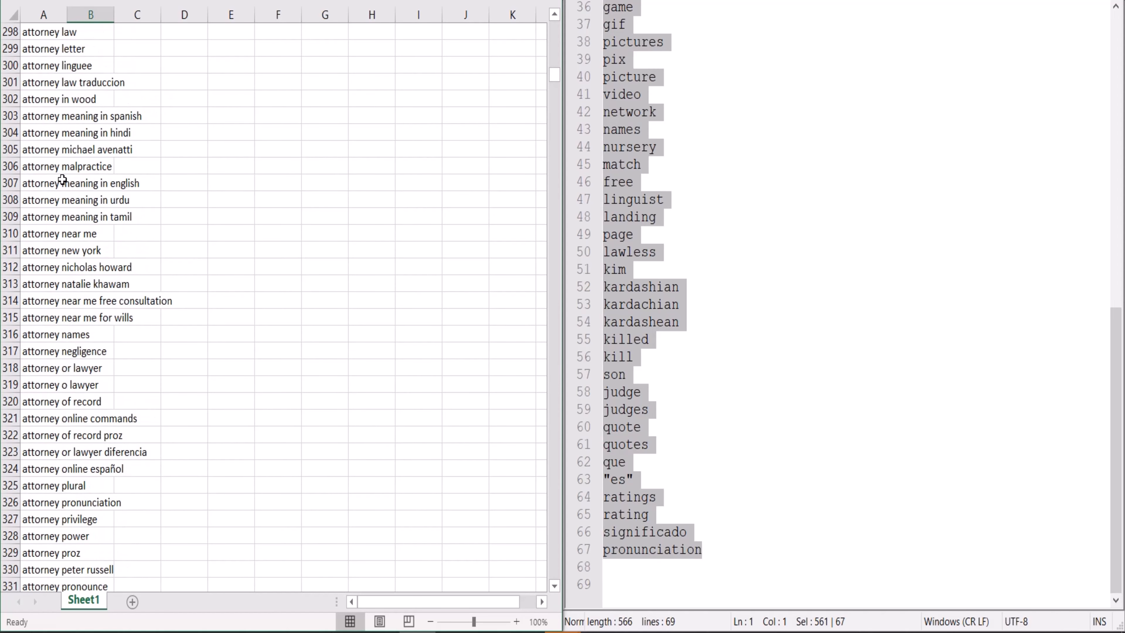
Replace the whole word list in the text file with the keyword attorney directory copied from the sheet.
{"action": "left_click", "coordinate": [40, 403]}
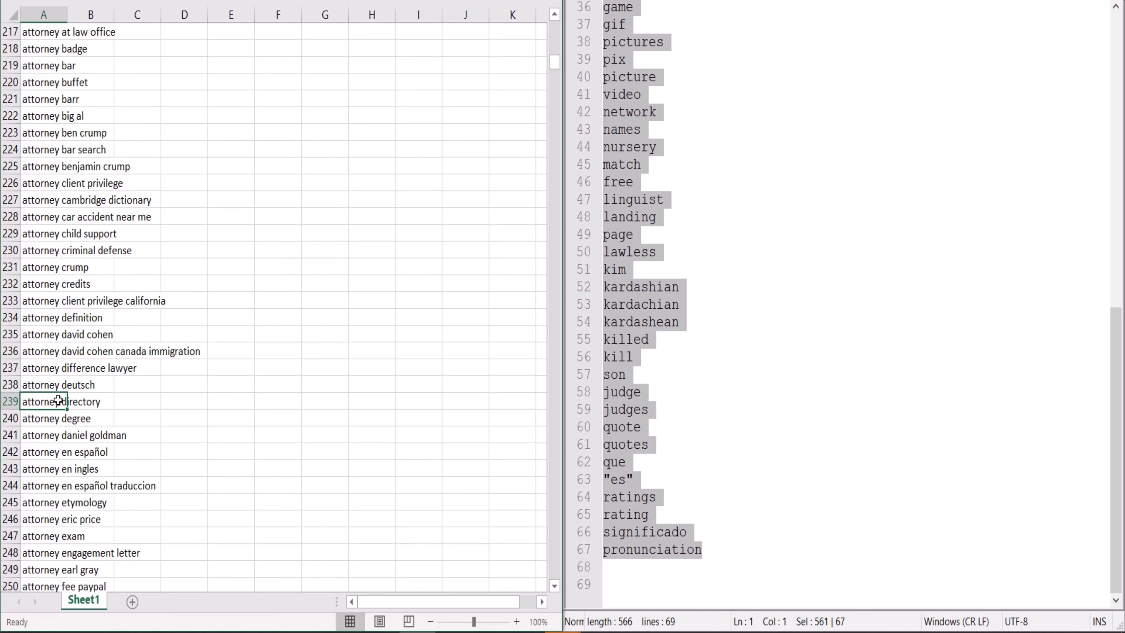
{"action": "right_click", "coordinate": [48, 402]}
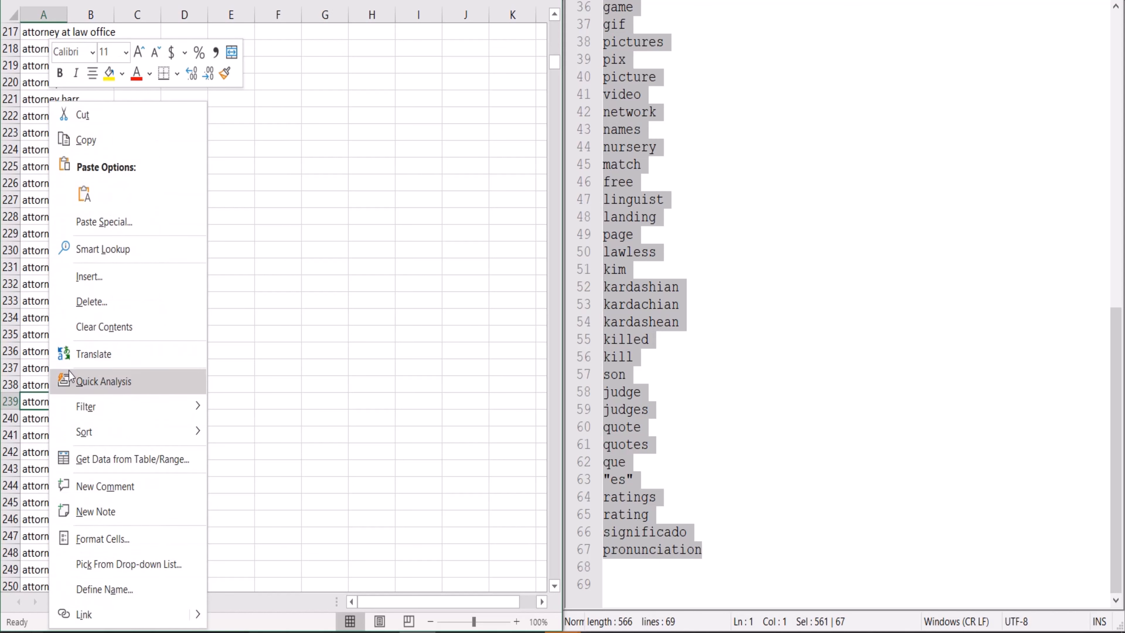
{"action": "left_click", "coordinate": [103, 149]}
{"action": "left_click", "coordinate": [756, 136]}
{"action": "key", "text": "ctrl+a"}
{"action": "key", "text": "ctrl+v"}
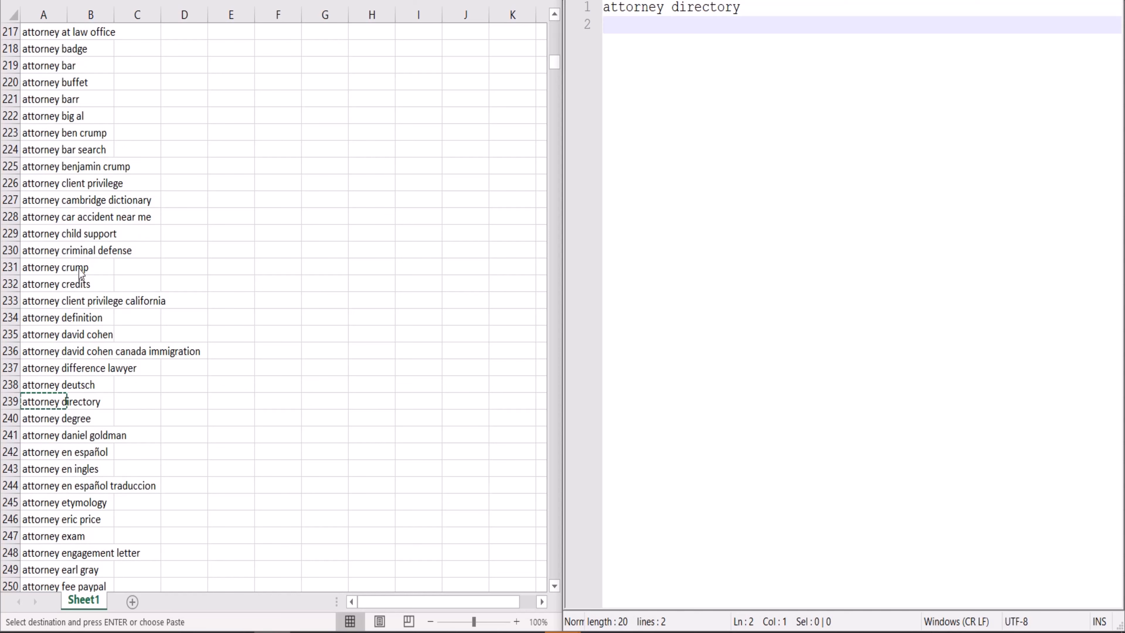
Copy the keywords attorney child support and attorney firm from the sheet onto separate lines below attorney directory.
{"action": "left_click", "coordinate": [40, 237]}
{"action": "key", "text": "ctrl+c"}
{"action": "left_click", "coordinate": [699, 76]}
{"action": "key", "text": "ctrl+v"}
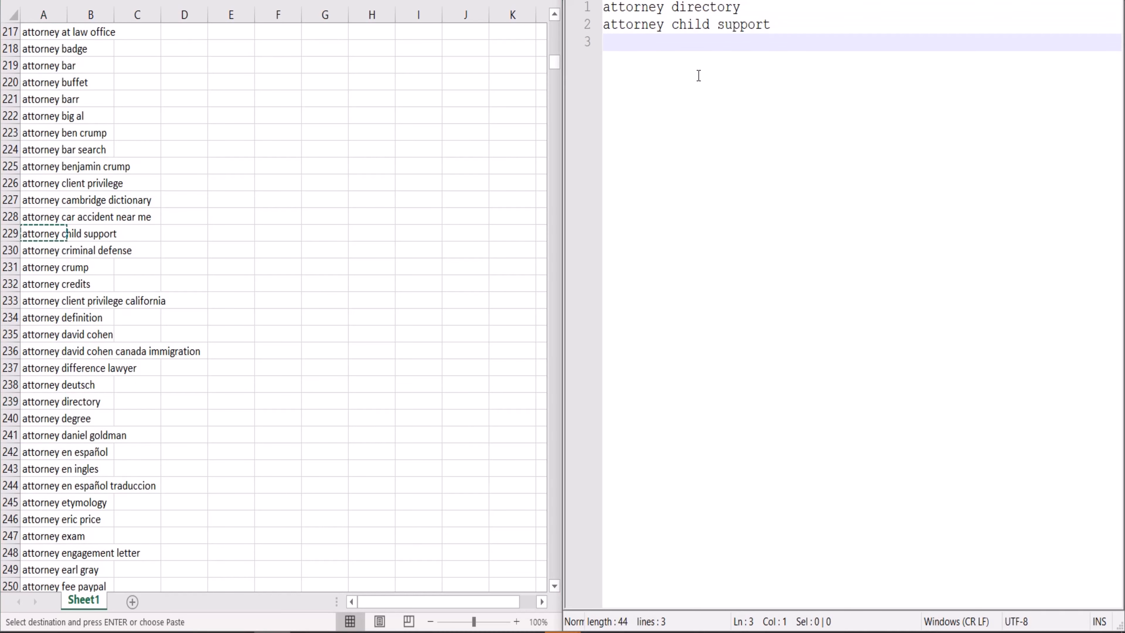
{"action": "scroll", "coordinate": [54, 203], "scroll_direction": "down", "scroll_amount": 4}
{"action": "left_click", "coordinate": [44, 435]}
{"action": "key", "text": "ctrl+c"}
{"action": "left_click", "coordinate": [784, 43]}
{"action": "key", "text": "ctrl+v"}
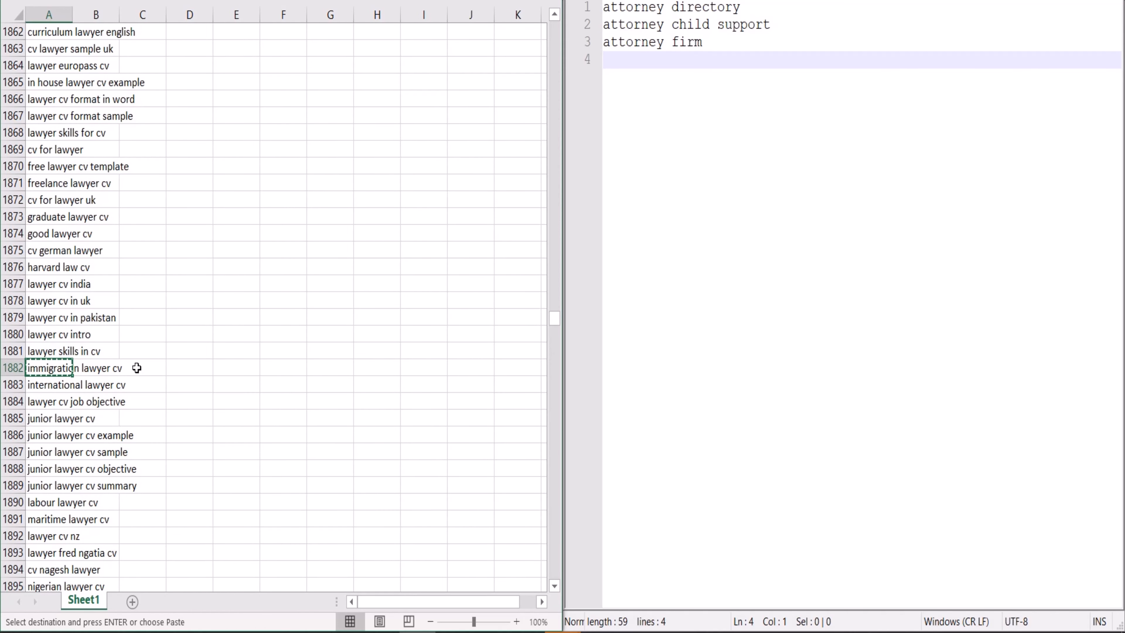
Paste the copied keyword immigration lawyer cv below attorney firm and shorten it to immigration lawyer.
{"action": "left_click", "coordinate": [717, 66]}
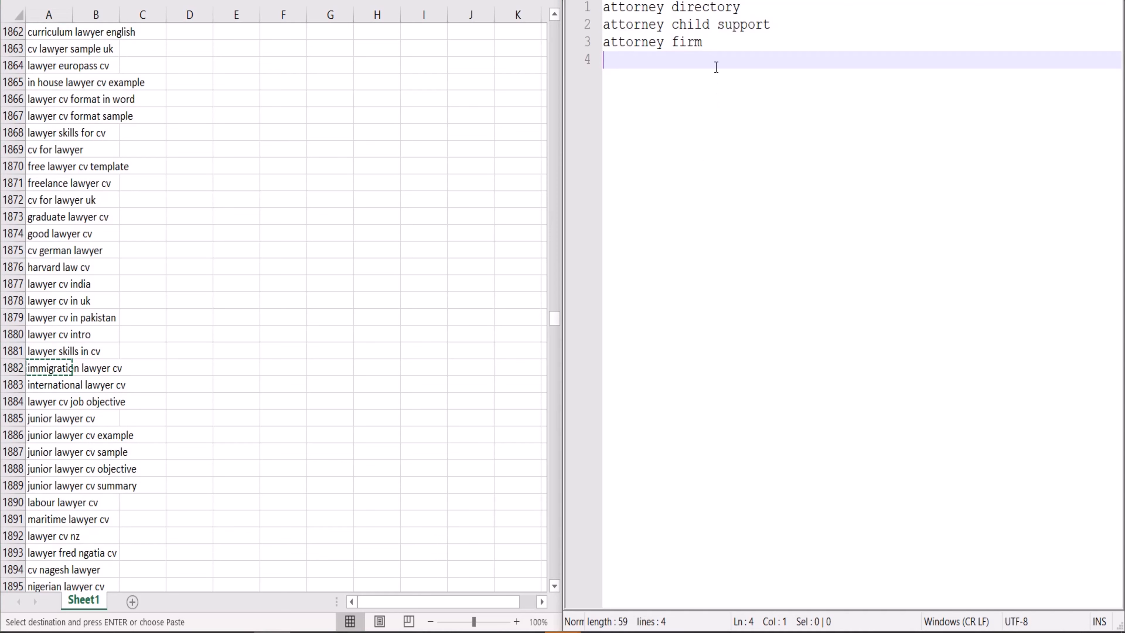
{"action": "key", "text": "ctrl+v"}
{"action": "key", "text": "Left"}
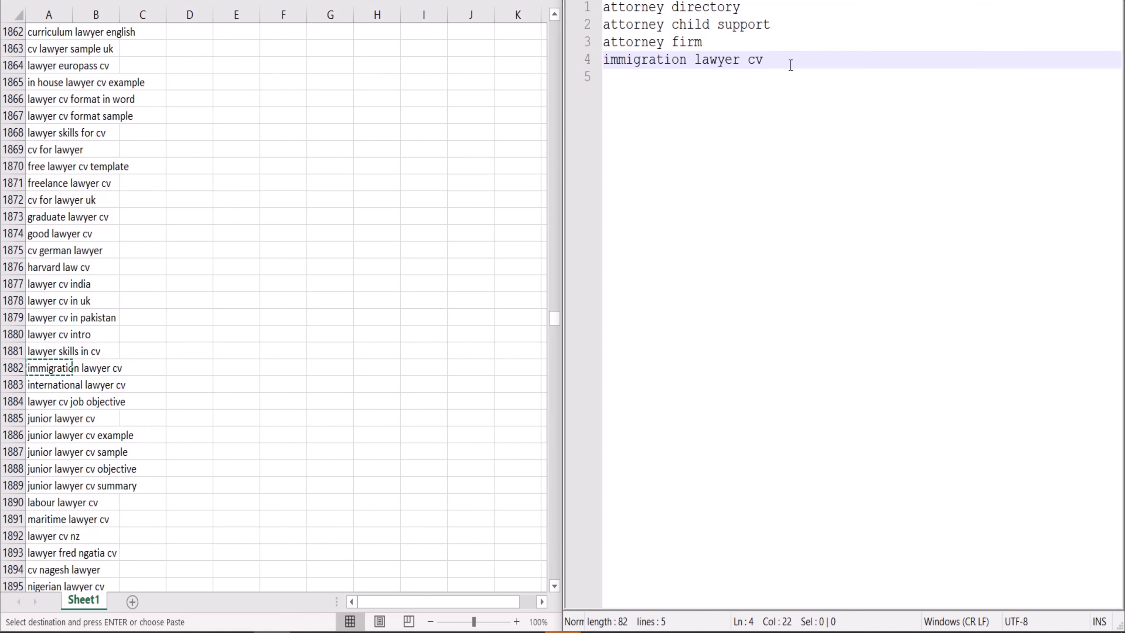
{"action": "key", "text": "BackSpace"}
{"action": "key", "text": "BackSpace"}
{"action": "key", "text": "BackSpace"}
{"action": "left_click", "coordinate": [82, 105]}
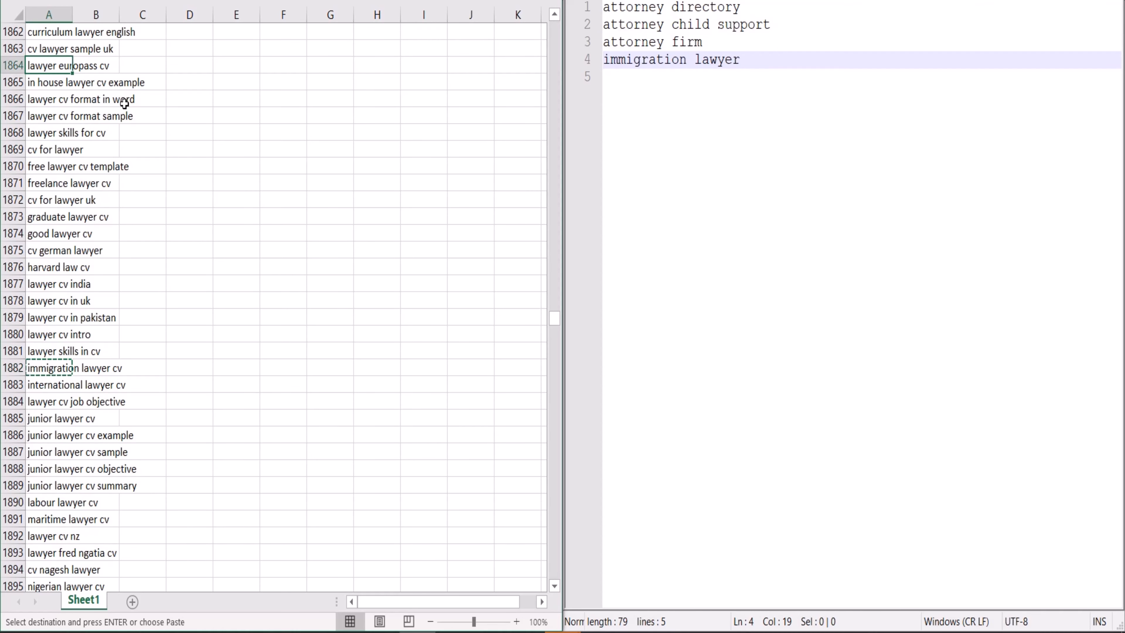
{"action": "scroll", "coordinate": [83, 105], "scroll_direction": "down", "scroll_amount": 10}
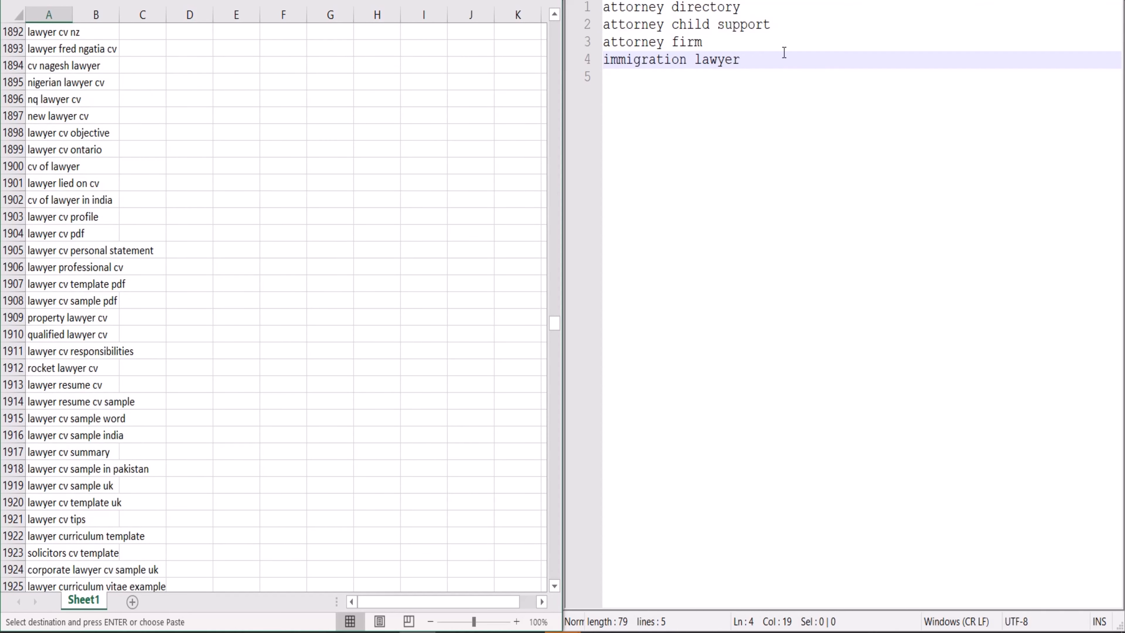
Copy the four keywords from the text file into a new worksheet, starting at cell B2.
{"action": "left_click_drag", "start_coordinate": [758, 60], "coordinate": [589, 5]}
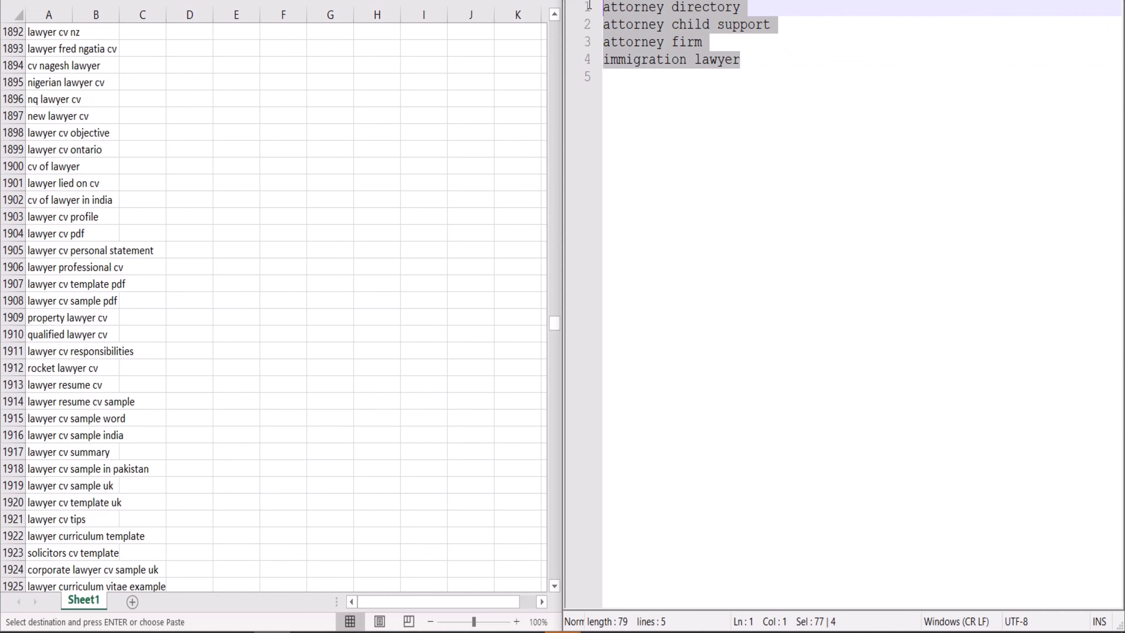
{"action": "right_click", "coordinate": [662, 16]}
{"action": "left_click", "coordinate": [726, 35]}
{"action": "left_click", "coordinate": [132, 602]}
{"action": "left_click", "coordinate": [104, 52]}
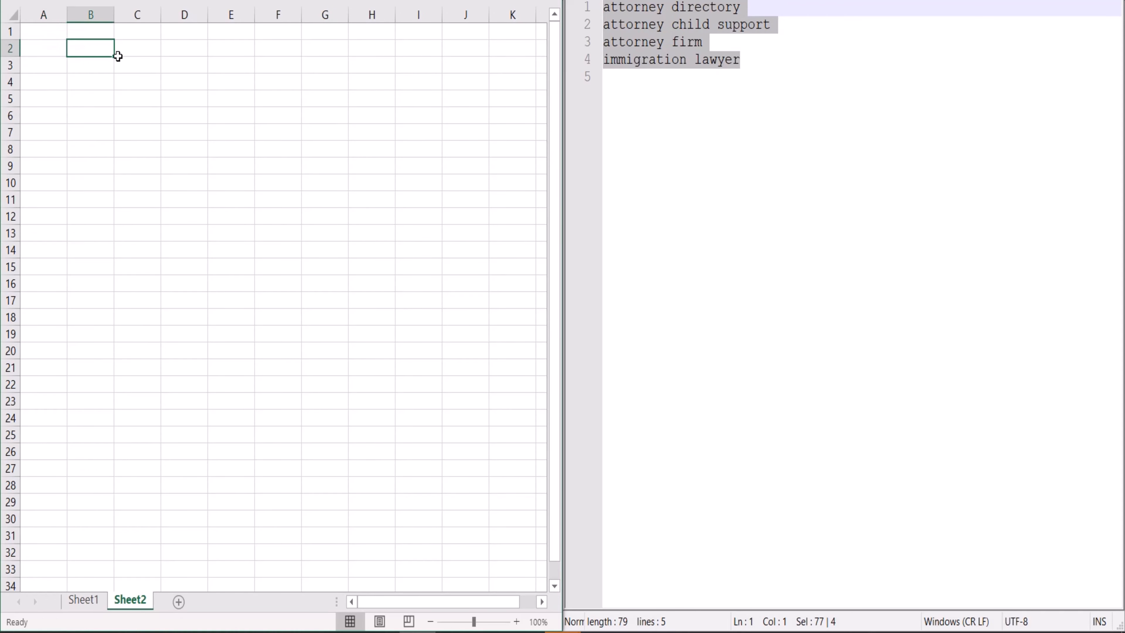
{"action": "right_click", "coordinate": [90, 47]}
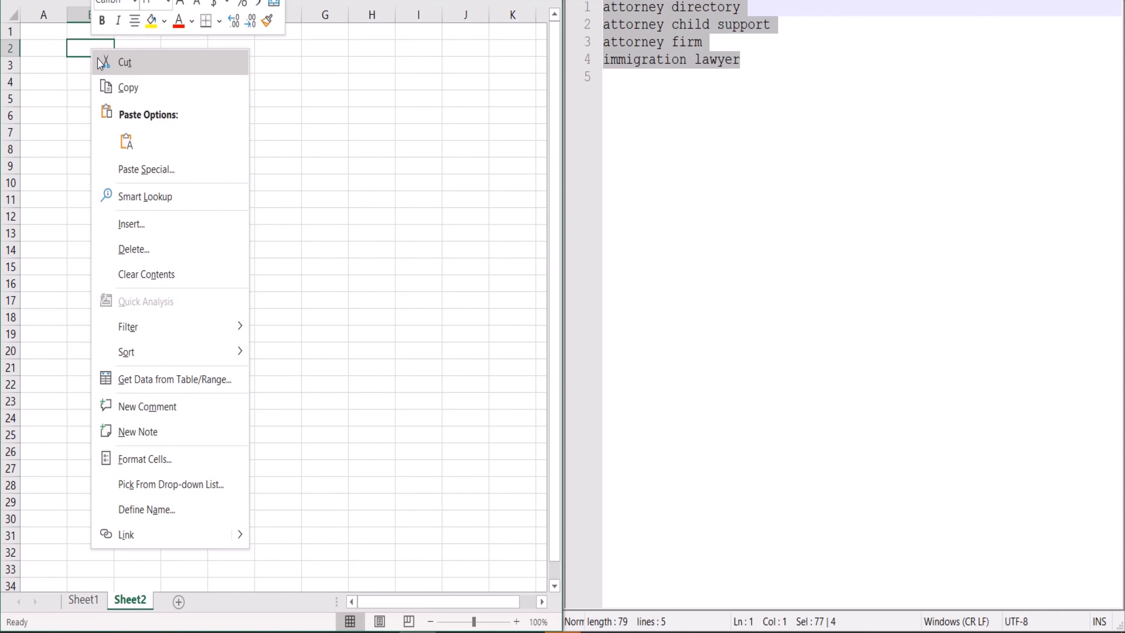
{"action": "left_click", "coordinate": [134, 145]}
Widen column B and begin the formula ="+"&SUBSTITUTE(B2," "," in C2 to prefix a plus sign and replace the spaces.
{"action": "left_click", "coordinate": [137, 47]}
{"action": "left_click_drag", "start_coordinate": [114, 14], "coordinate": [216, 15]}
{"action": "type", "text": "="}
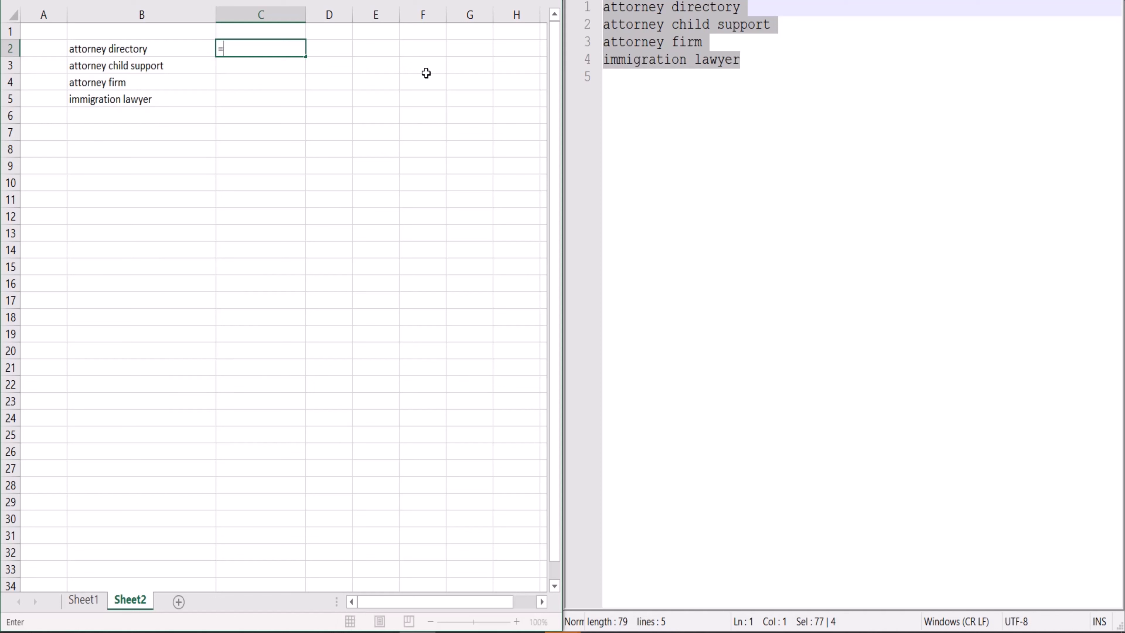
{"action": "type", "text": "\"+\"&"}
{"action": "type", "text": "sub"}
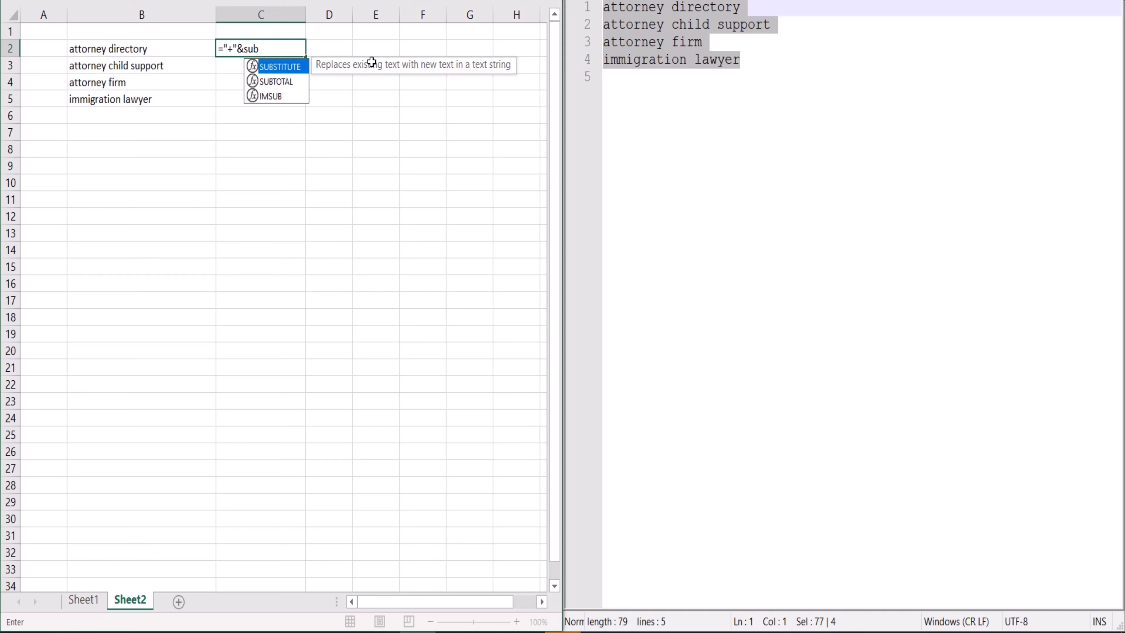
{"action": "key", "text": "Tab"}
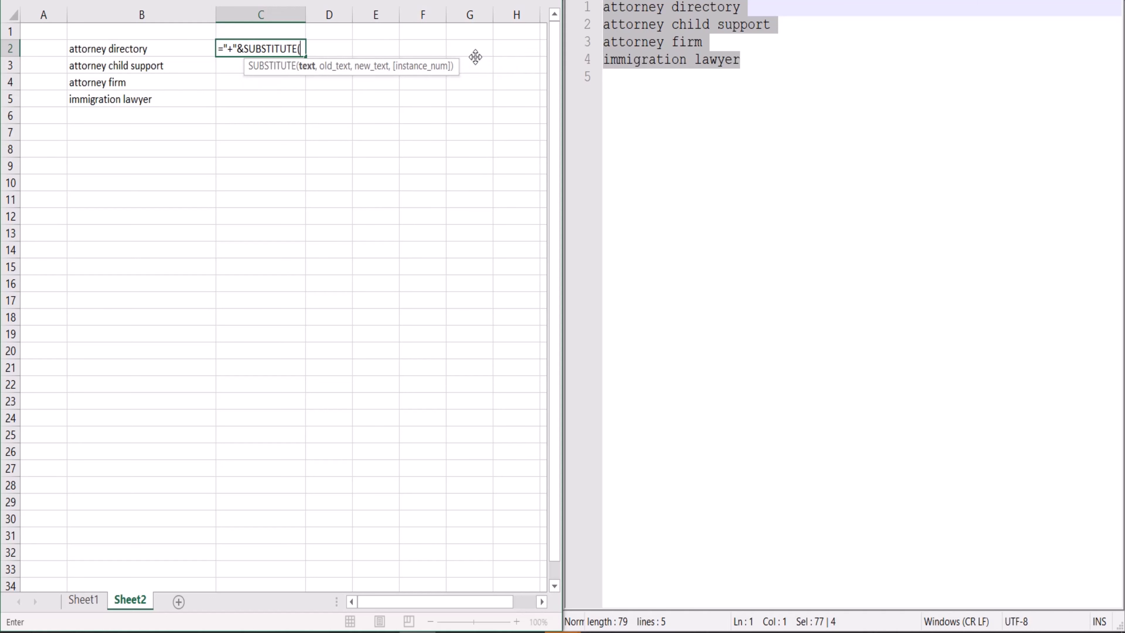
{"action": "left_click", "coordinate": [125, 45]}
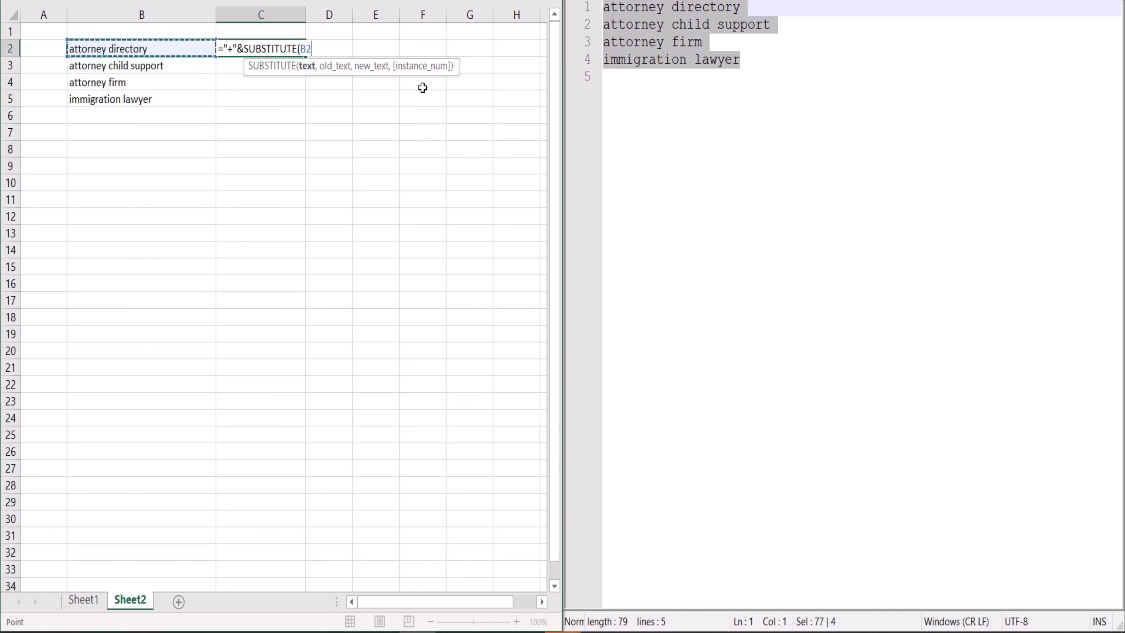
{"action": "type", "text": ","}
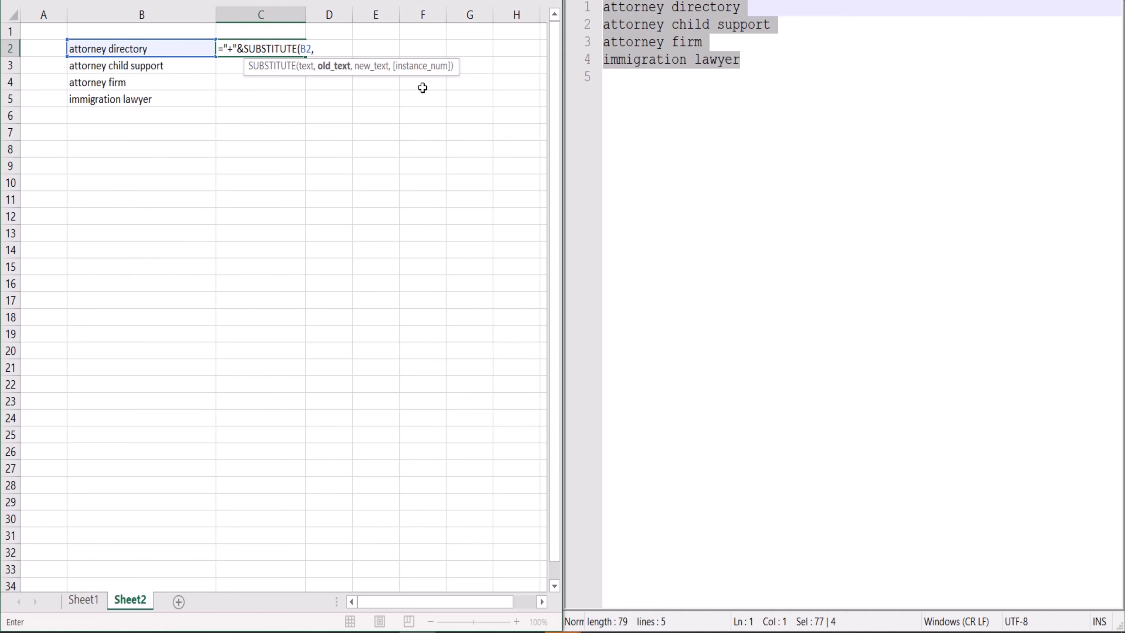
{"action": "type", "text": "\" \",\""}
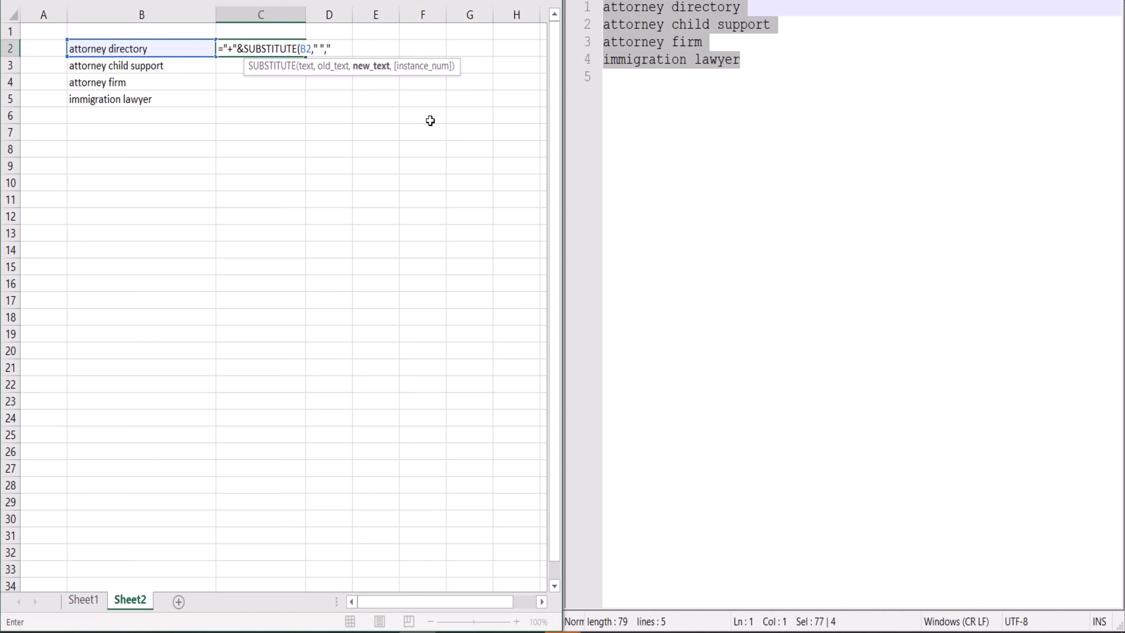